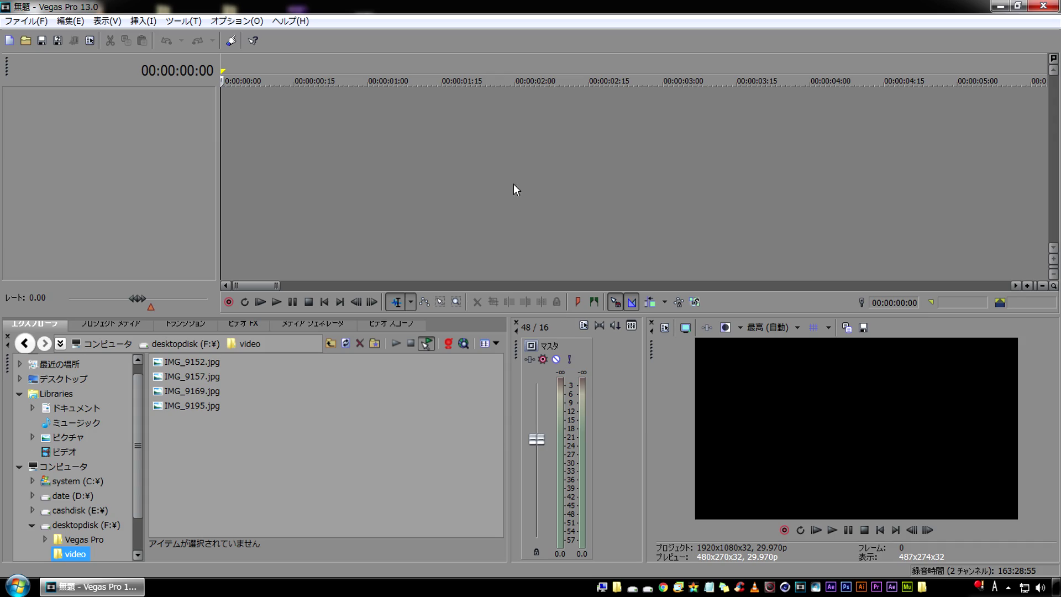
Add IMG_9152.jpg to the timeline on a new video track and open its Event Pan/Crop window
{"action": "left_click_drag", "start_coordinate": [190, 362], "coordinate": [138, 156]}
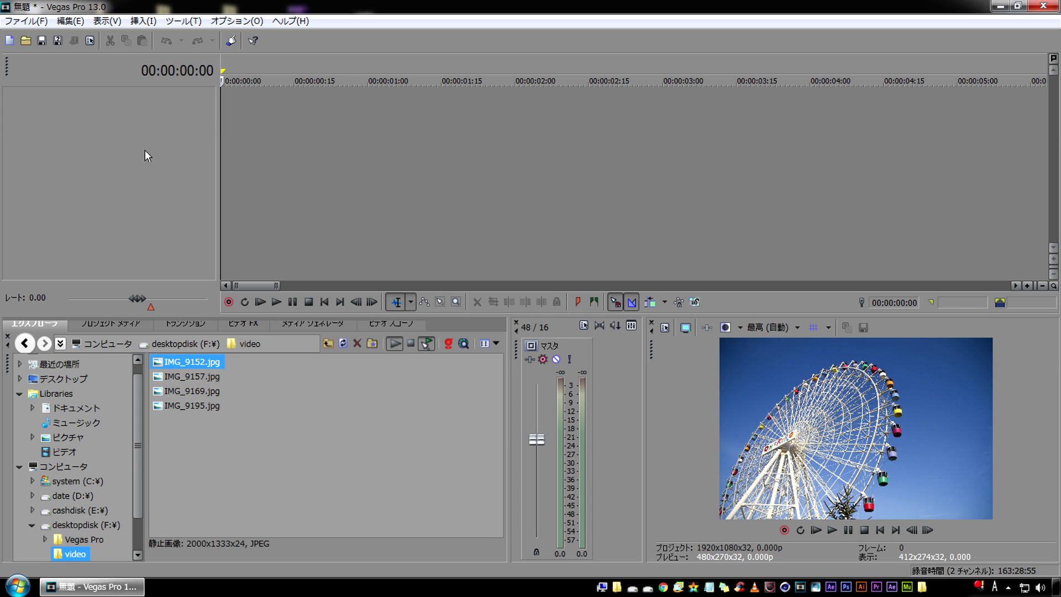
{"action": "left_click", "coordinate": [935, 118]}
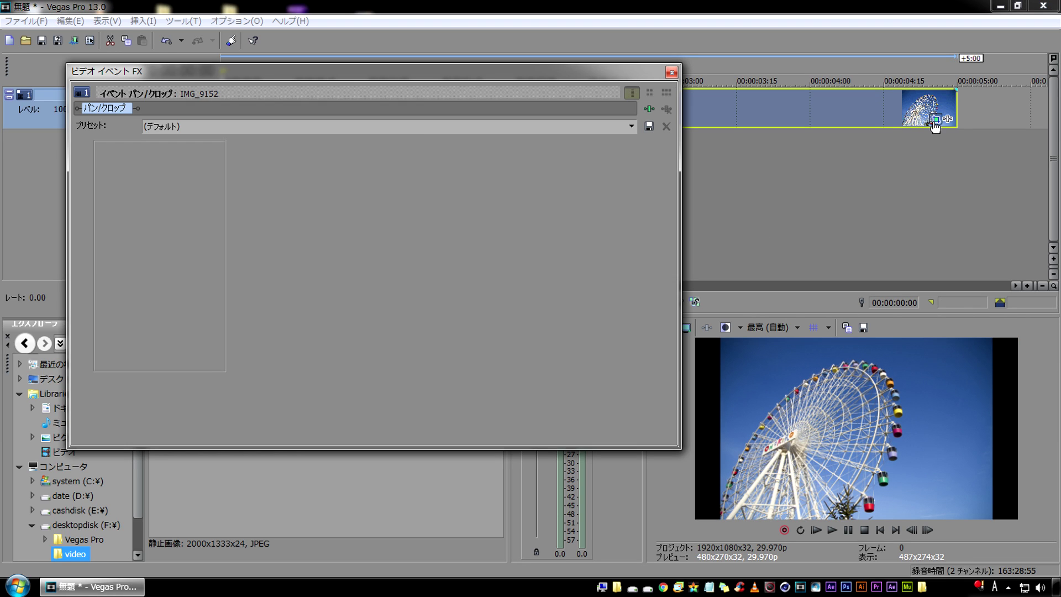
Apply the '16:9 Widescreen TV' Pan/Crop preset to the Ferris wheel clip and close the dialog
{"action": "left_click", "coordinate": [631, 126]}
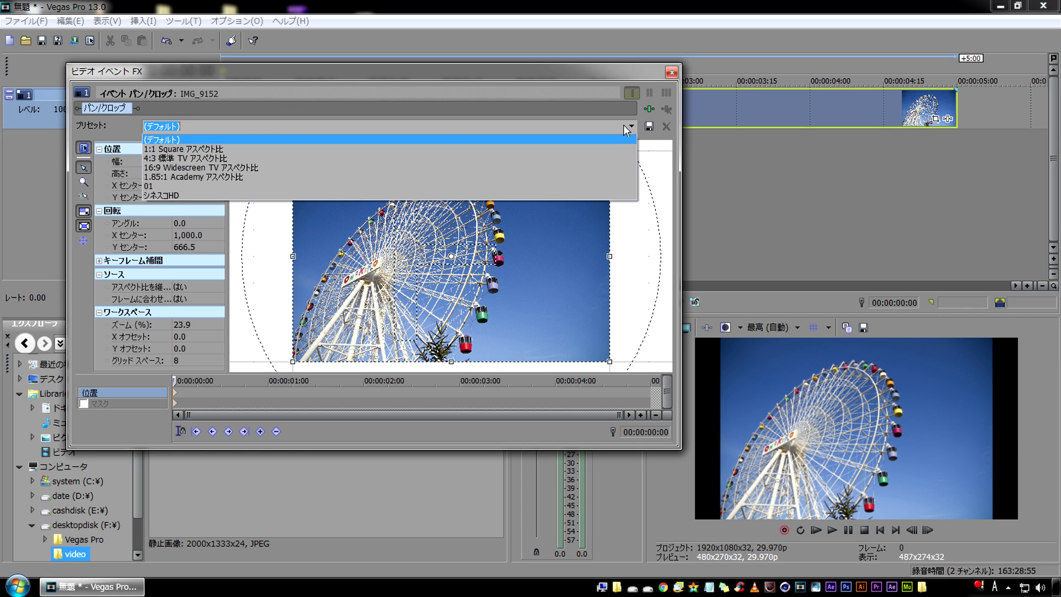
{"action": "left_click", "coordinate": [209, 168]}
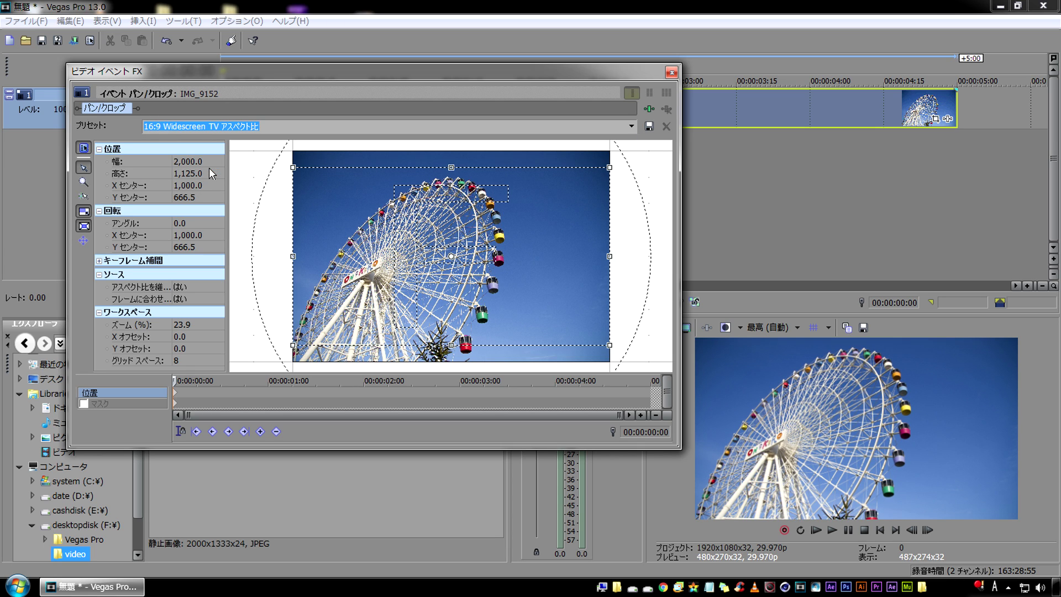
{"action": "left_click", "coordinate": [671, 74]}
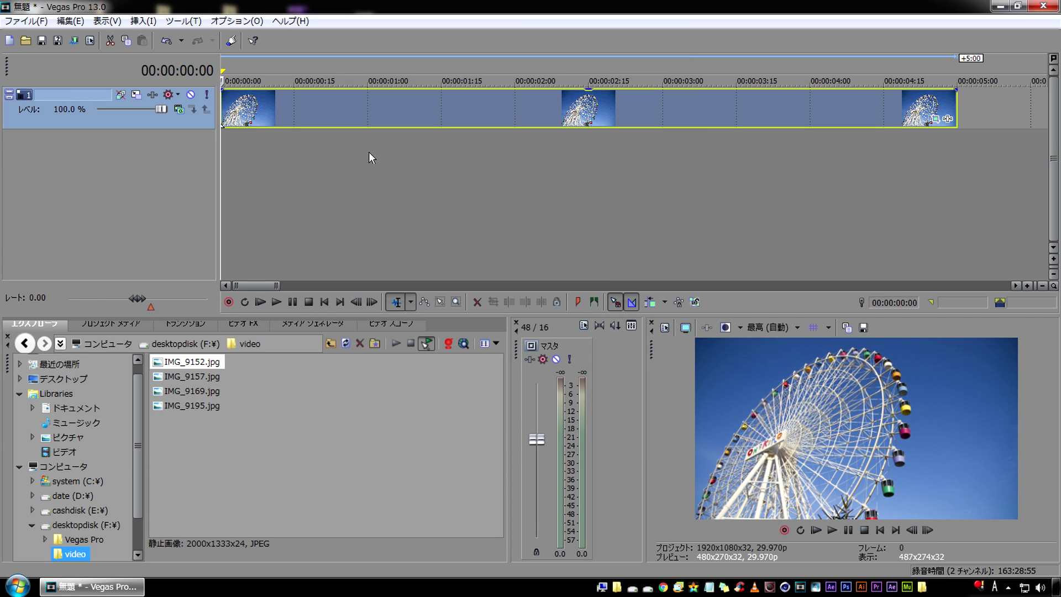
Open Track Motion for track 1, try nudging and shrinking the frame, then reset it to full size
{"action": "left_click", "coordinate": [136, 97]}
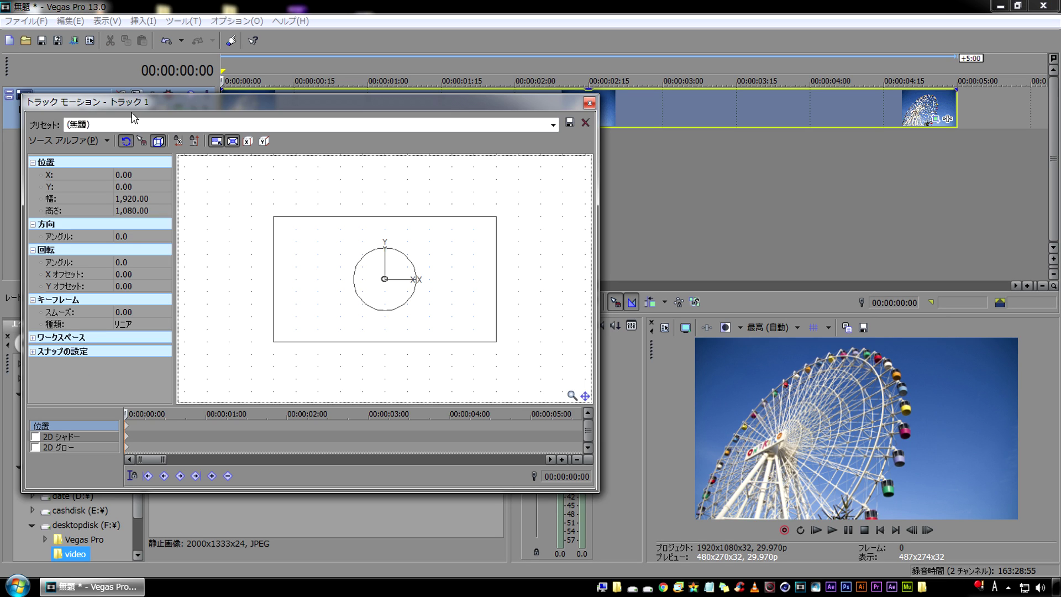
{"action": "left_click_drag", "start_coordinate": [315, 276], "coordinate": [298, 284]}
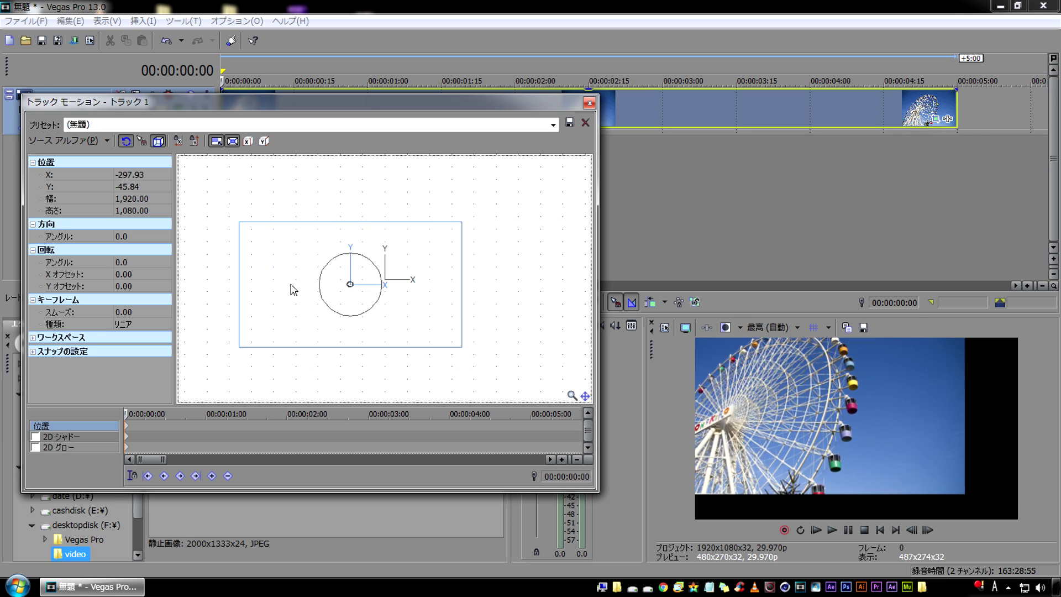
{"action": "left_click_drag", "start_coordinate": [258, 226], "coordinate": [260, 227]}
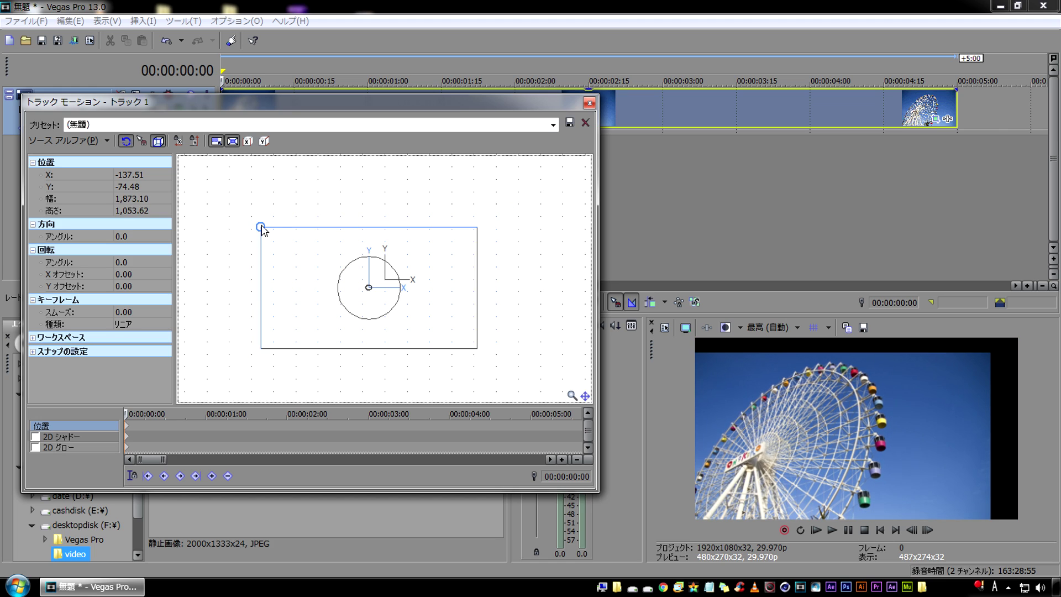
{"action": "double_click", "coordinate": [287, 226]}
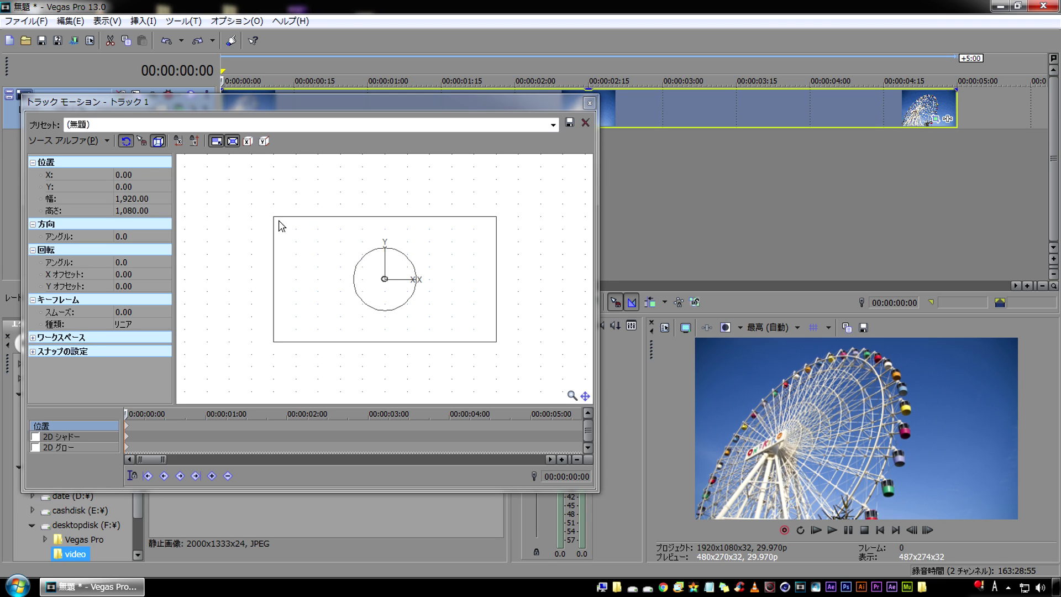
Move the playhead to 00:00:03:27 and reposition the Track Motion window, keeping the frame centred
{"action": "left_click", "coordinate": [794, 103]}
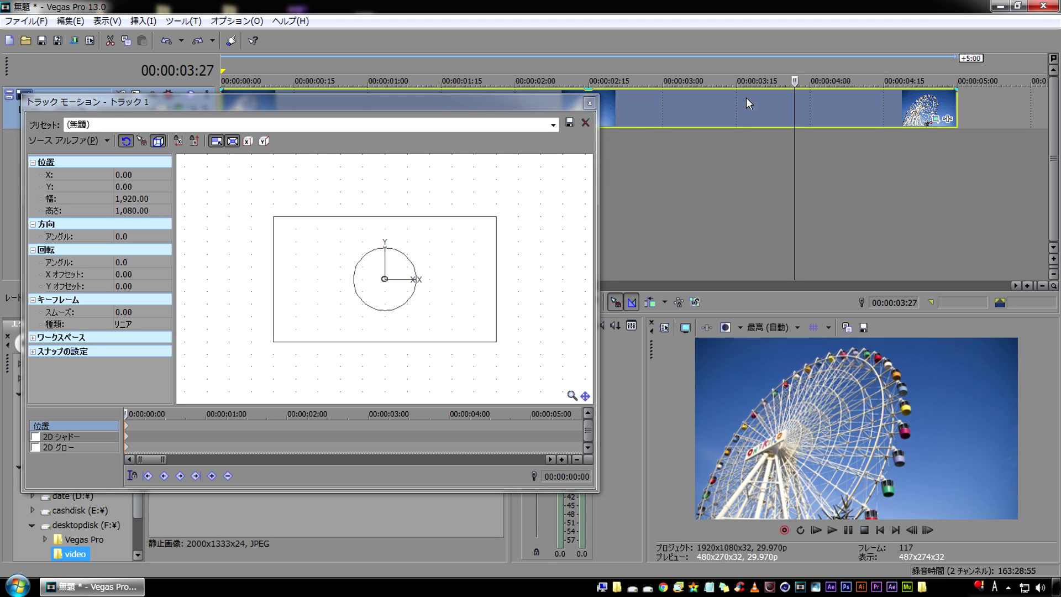
{"action": "left_click_drag", "start_coordinate": [104, 101], "coordinate": [270, 152]}
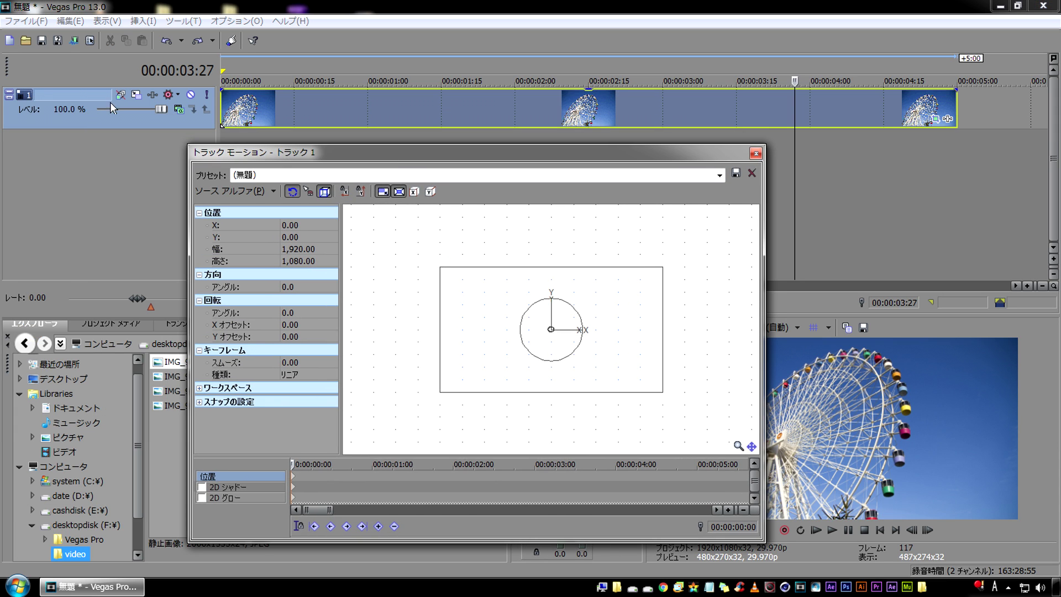
{"action": "mouse_move", "coordinate": [475, 315]}
{"action": "left_mouse_down"}
{"action": "mouse_move", "coordinate": [435, 308]}
{"action": "mouse_move", "coordinate": [462, 331]}
{"action": "mouse_move", "coordinate": [481, 311]}
{"action": "left_mouse_up"}
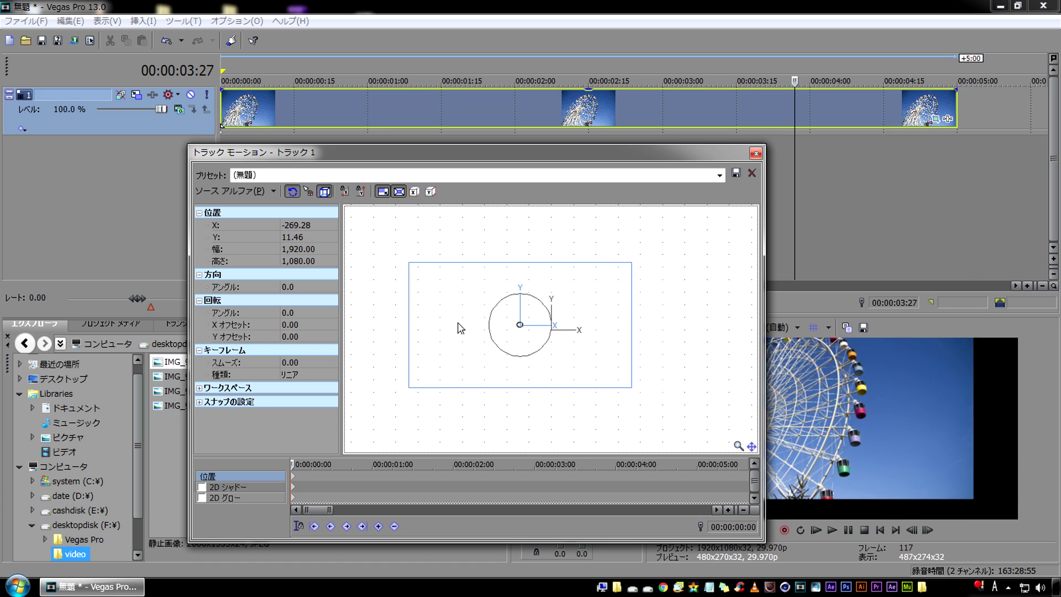
{"action": "left_click_drag", "start_coordinate": [481, 312], "coordinate": [482, 314]}
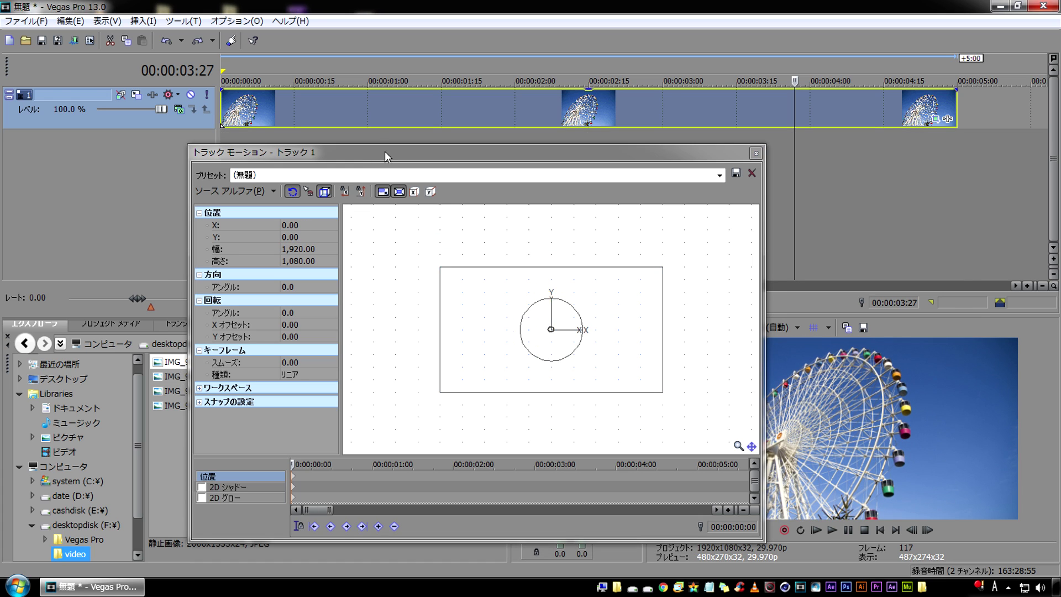
{"action": "left_click_drag", "start_coordinate": [384, 151], "coordinate": [239, 104]}
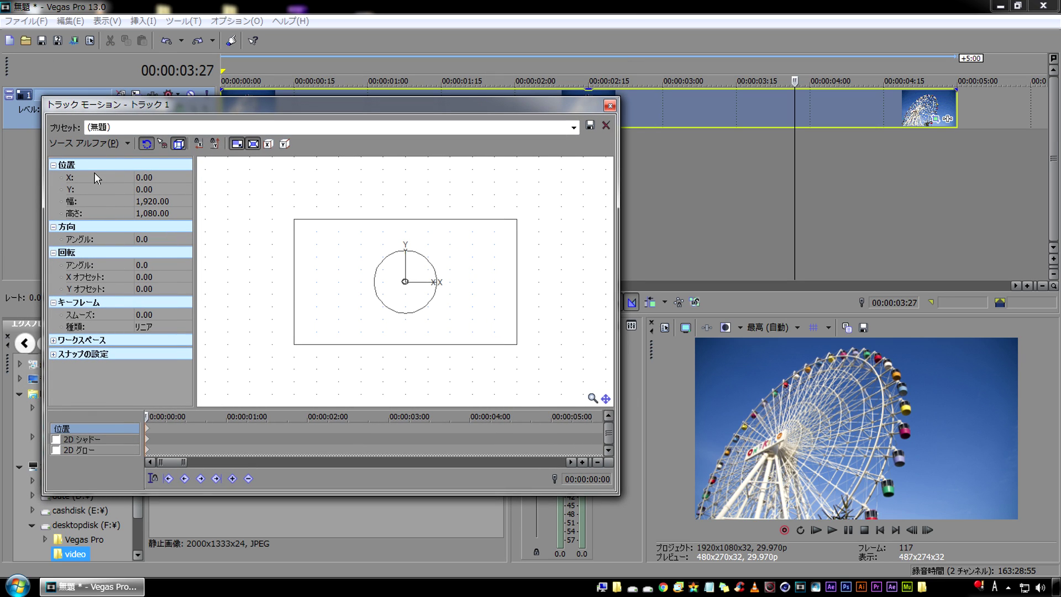
Set track 1's Track Motion width to 960, giving a centred 960×540 frame
{"action": "left_click", "coordinate": [97, 177]}
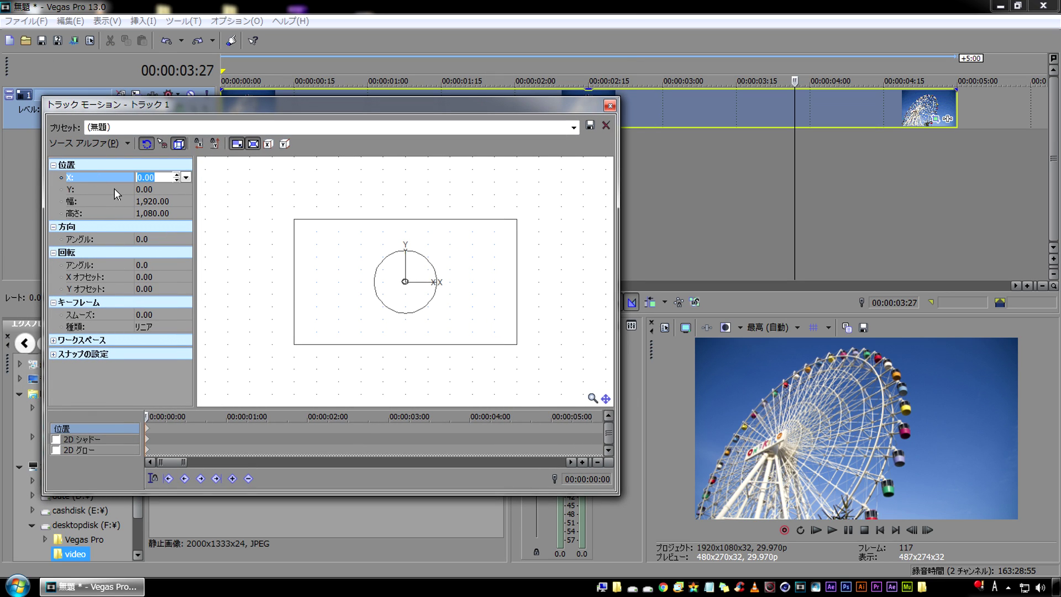
{"action": "left_click", "coordinate": [115, 189]}
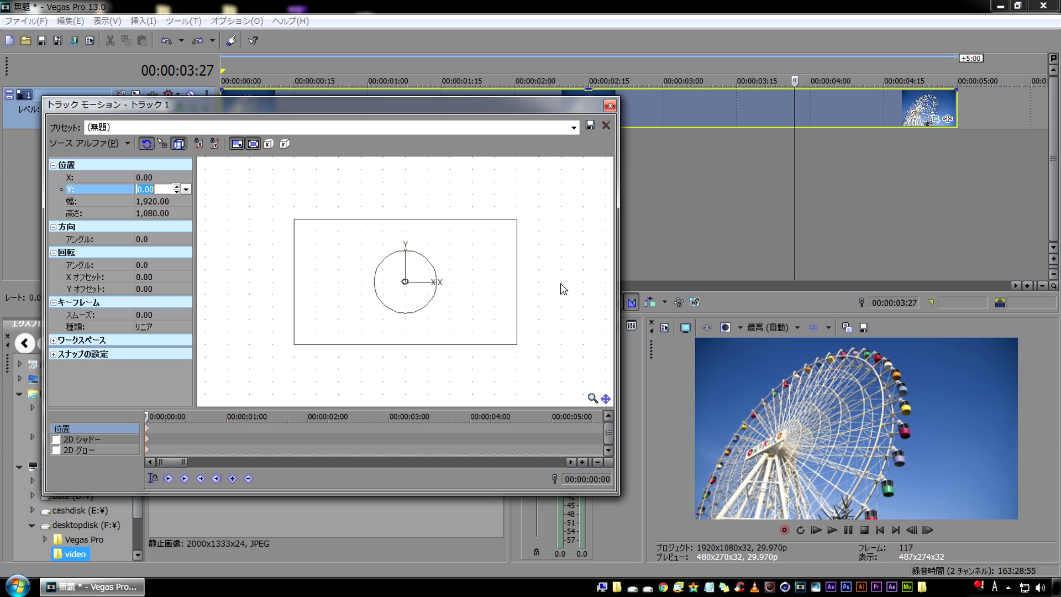
{"action": "left_click", "coordinate": [90, 200]}
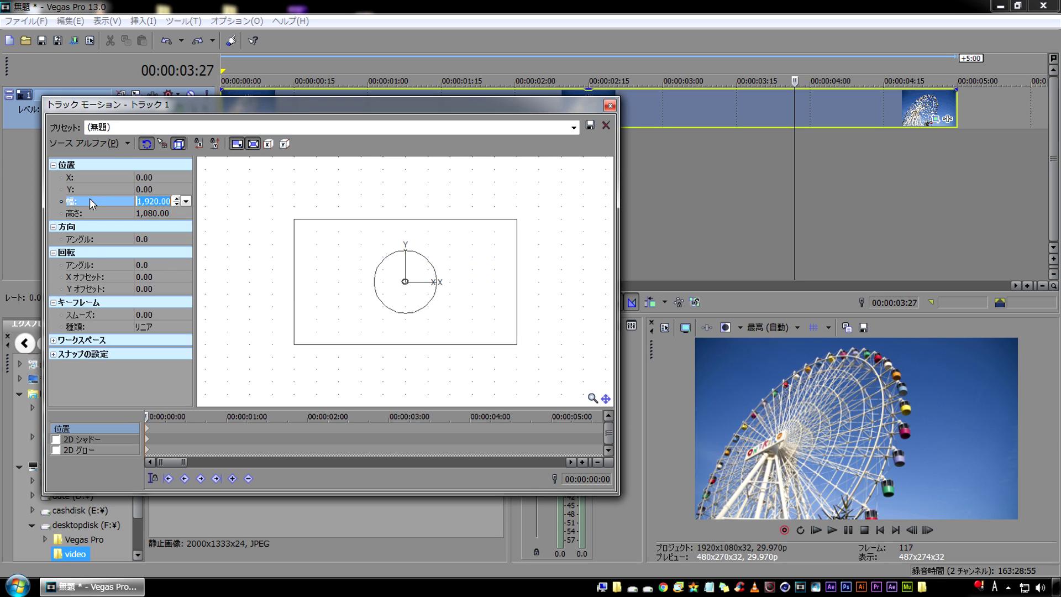
{"action": "left_click", "coordinate": [102, 214]}
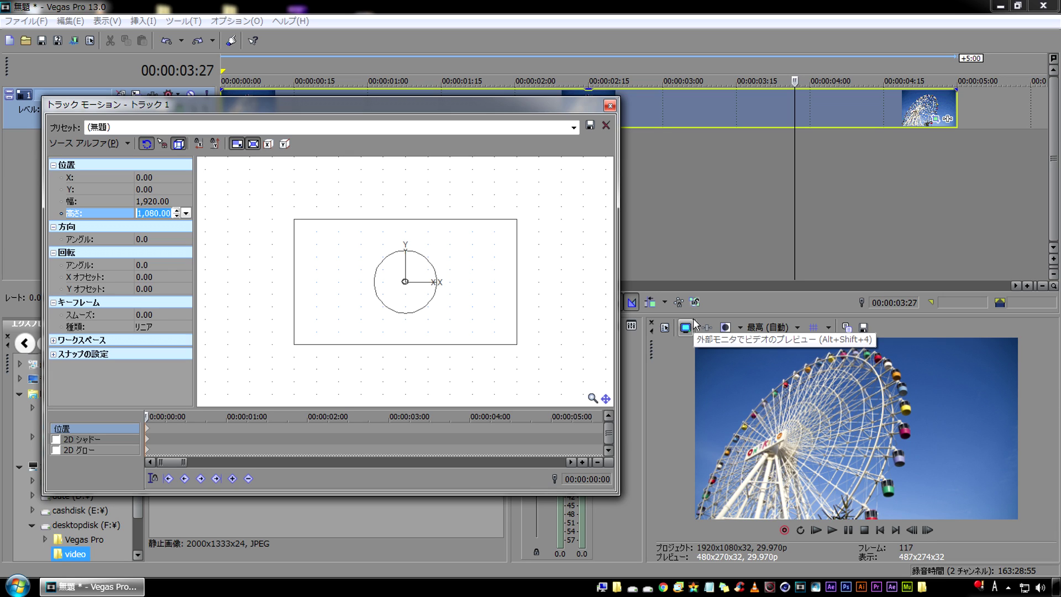
{"action": "left_click", "coordinate": [252, 278]}
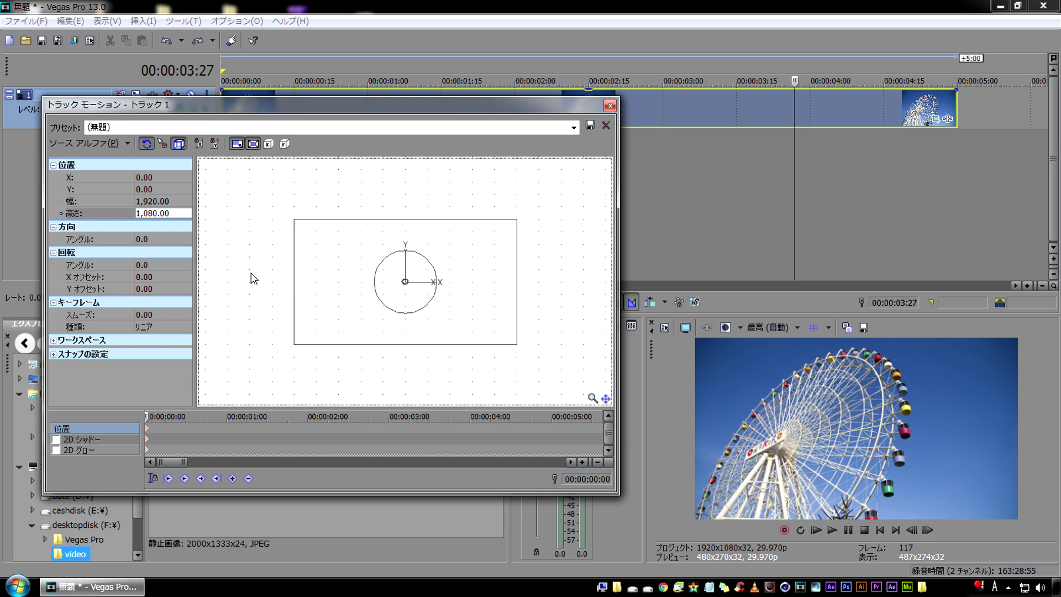
{"action": "left_click", "coordinate": [105, 203]}
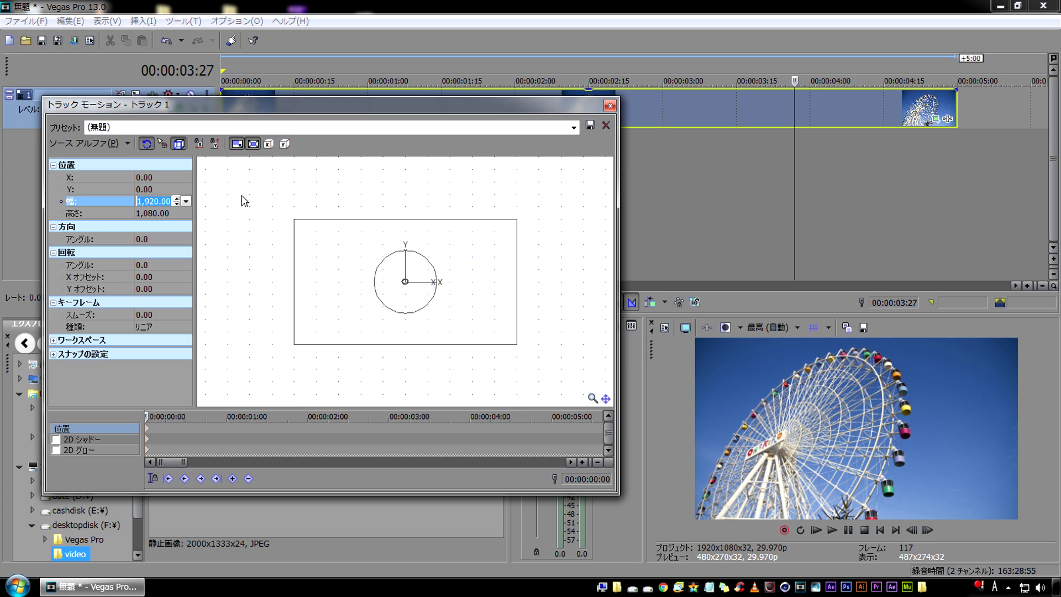
{"action": "type", "text": "960"}
{"action": "key", "text": "Return"}
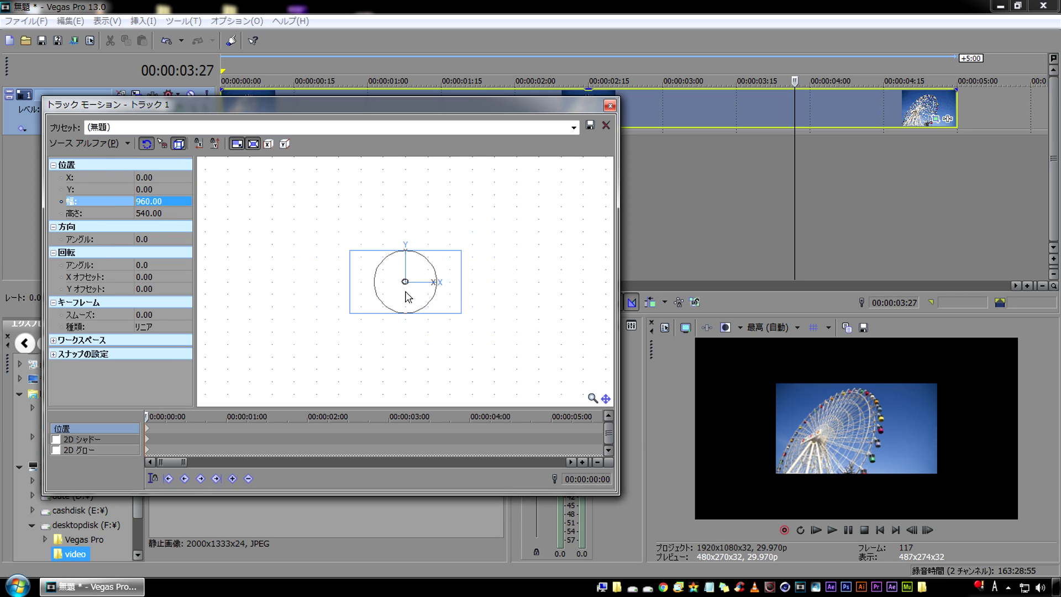
{"action": "left_click", "coordinate": [87, 178]}
{"action": "left_click", "coordinate": [90, 190]}
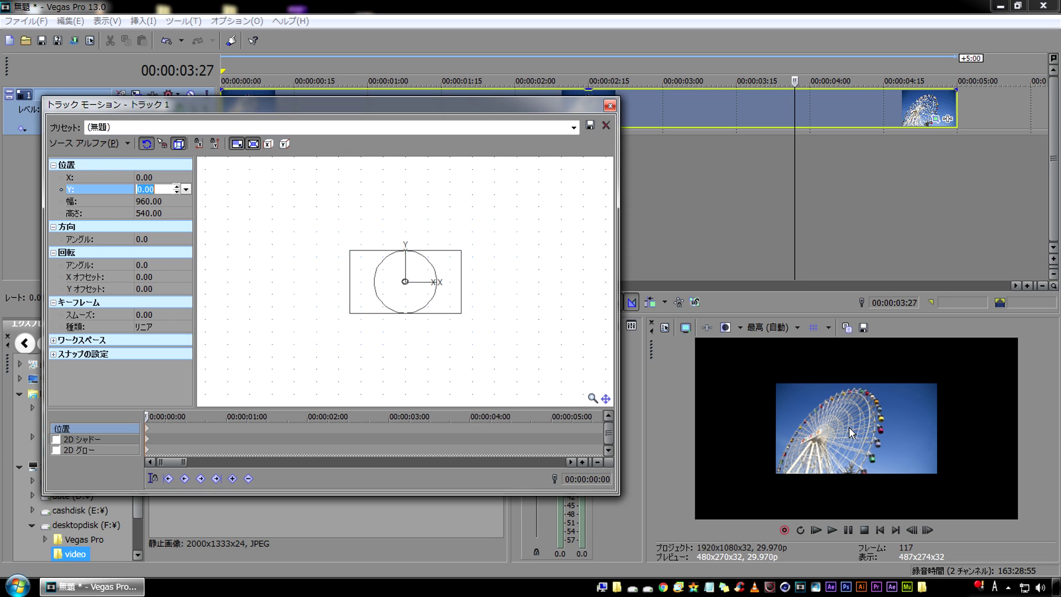
{"action": "left_click", "coordinate": [96, 179]}
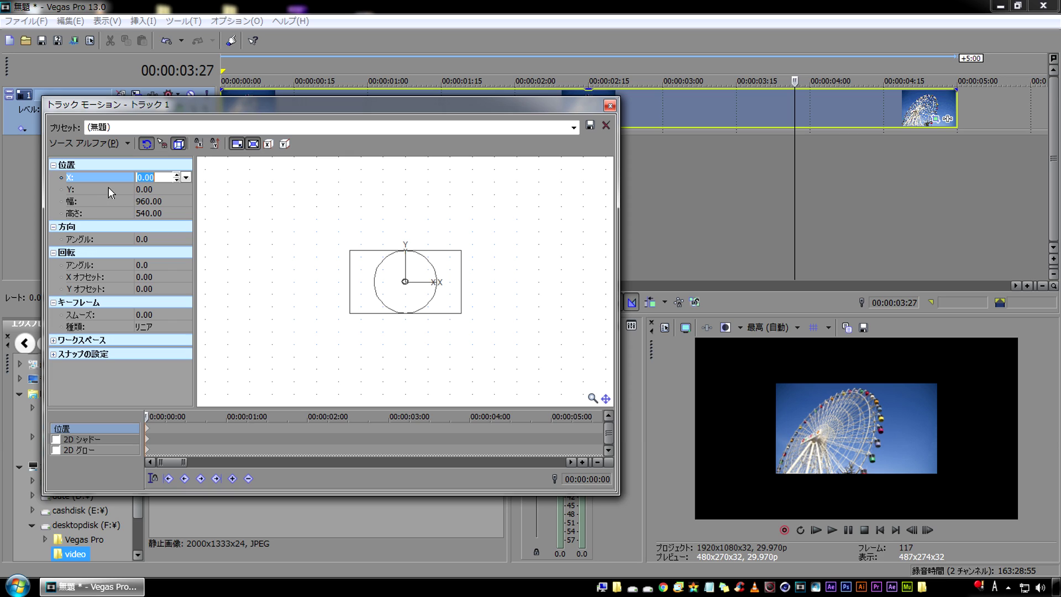
Position track 1 at X -480, Y 270 in the top-left quarter and close Track Motion
{"action": "type", "text": "480"}
{"action": "key", "text": "Return"}
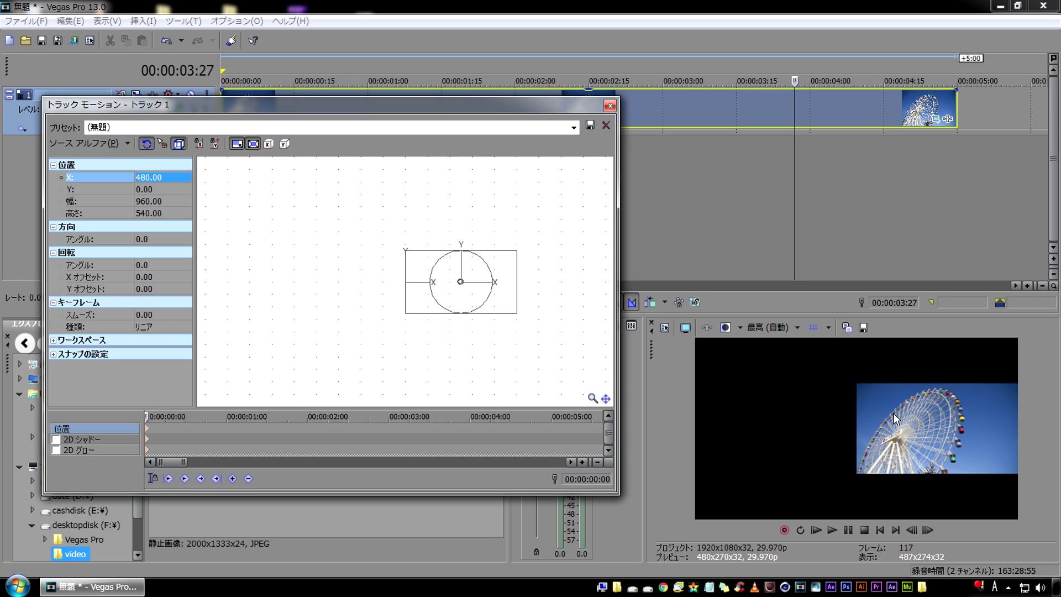
{"action": "left_click", "coordinate": [96, 190]}
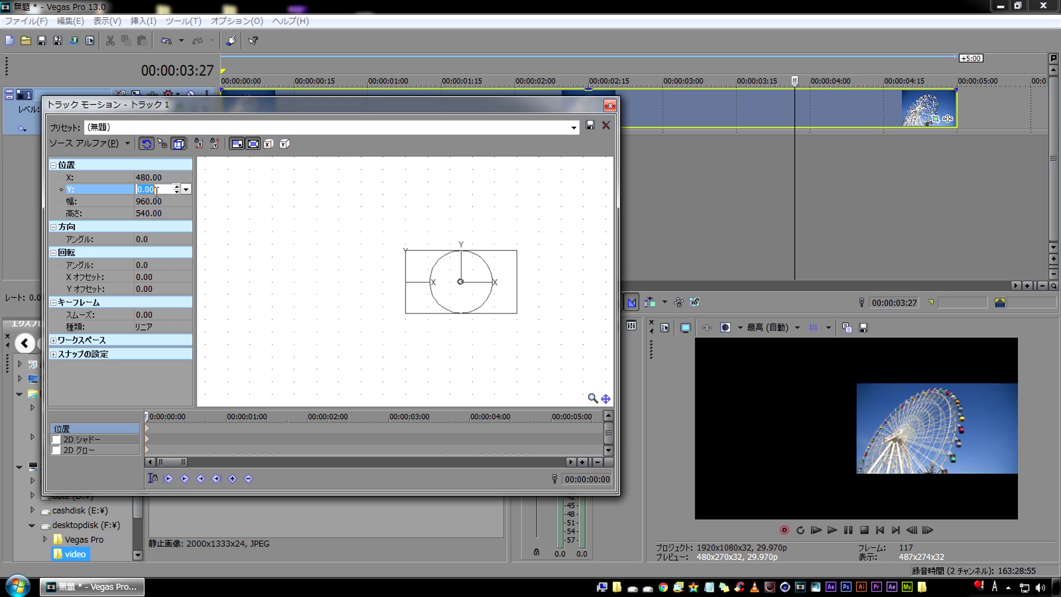
{"action": "type", "text": "270"}
{"action": "key", "text": "Return"}
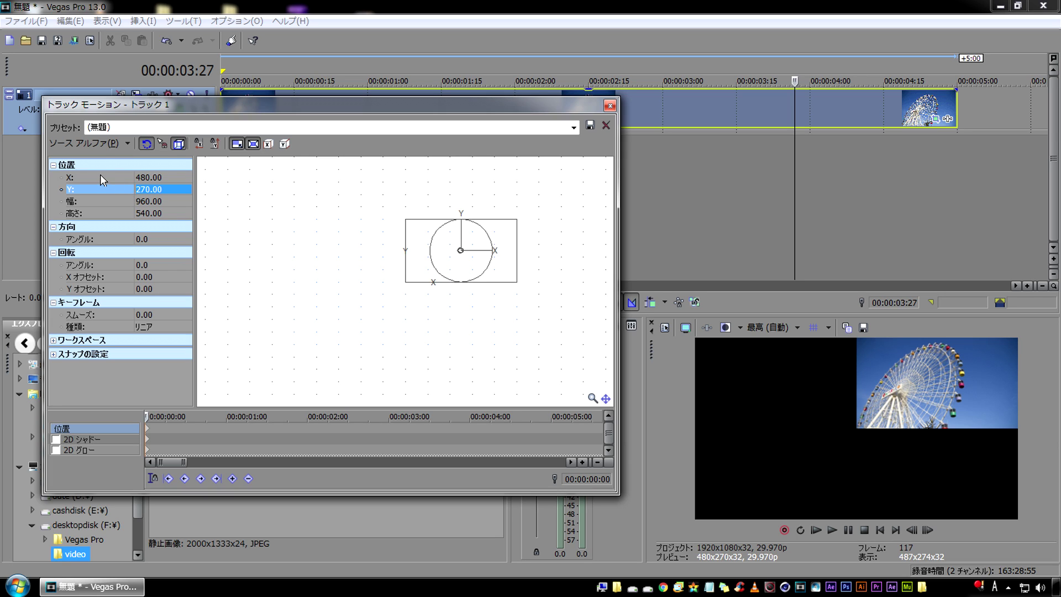
{"action": "left_click", "coordinate": [101, 174]}
{"action": "left_click", "coordinate": [138, 177]}
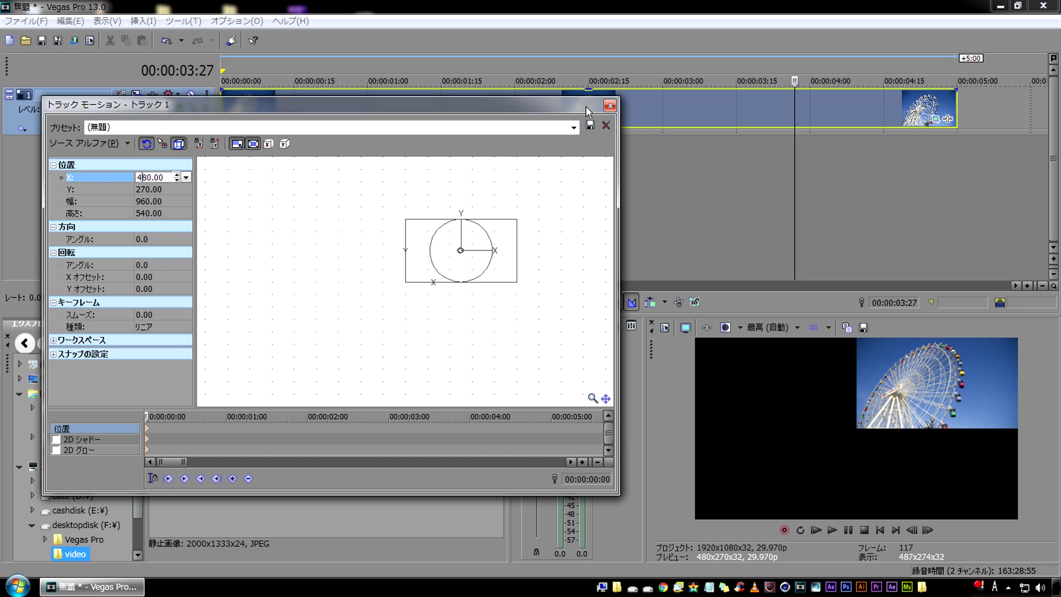
{"action": "type", "text": "-"}
{"action": "key", "text": "Return"}
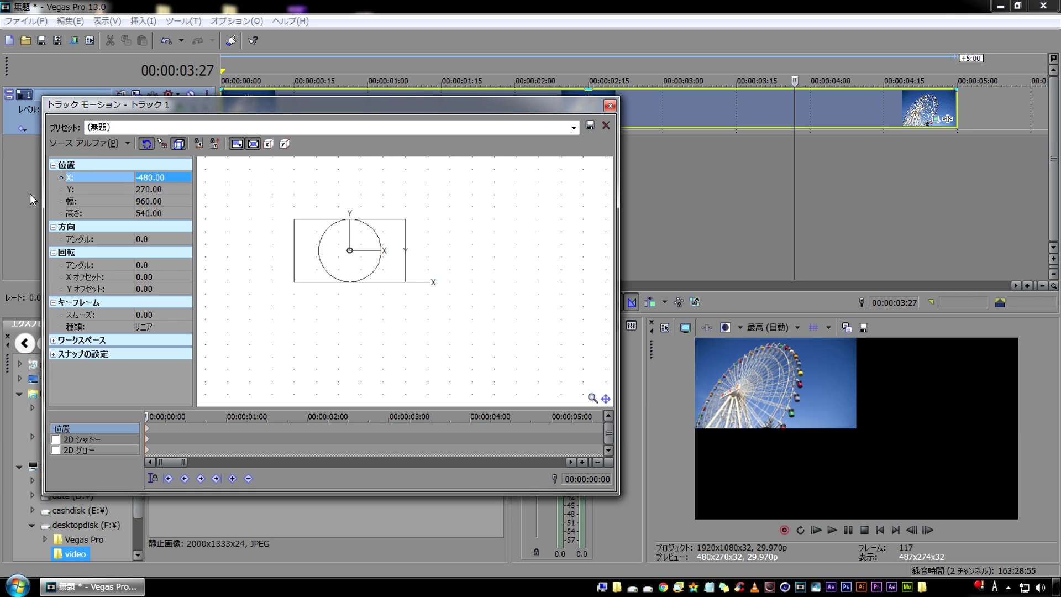
{"action": "left_click", "coordinate": [614, 110]}
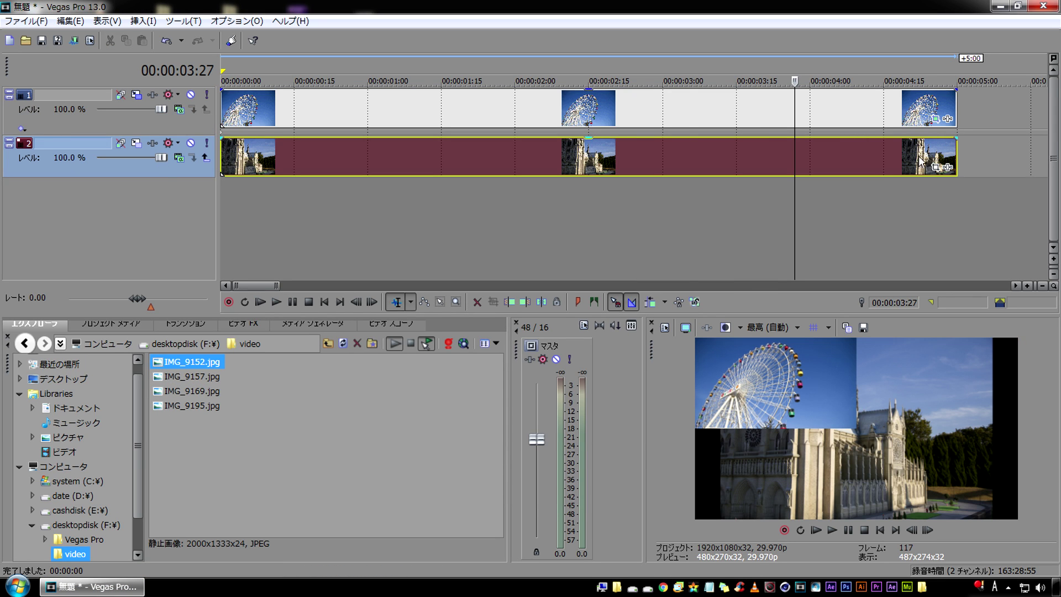
Apply the 16:9 Widescreen TV Pan/Crop preset to the cathedral clip and open track 2's Track Motion
{"action": "left_click", "coordinate": [936, 168]}
{"action": "left_click", "coordinate": [632, 127]}
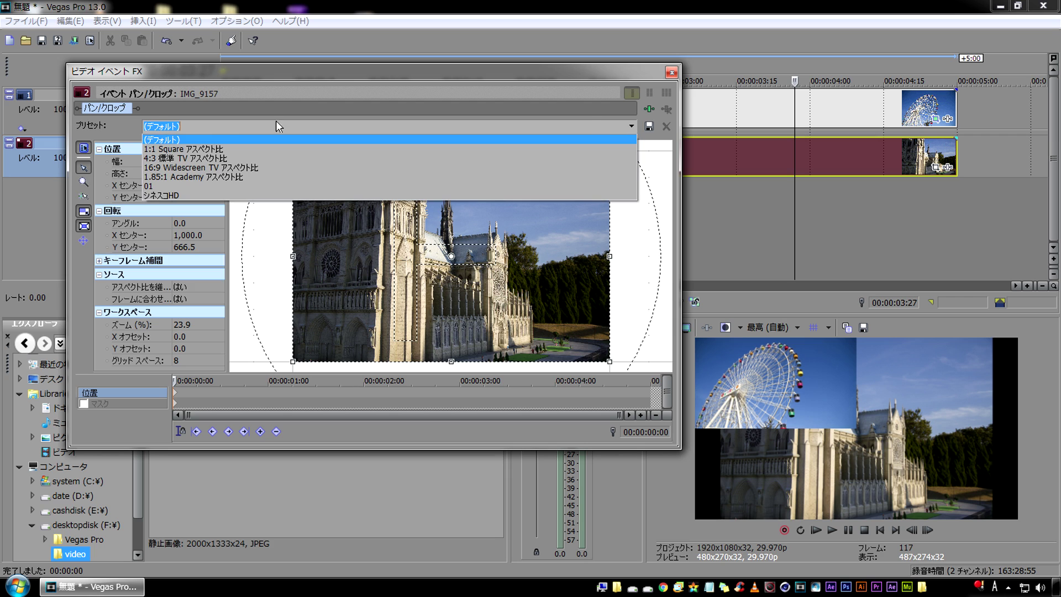
{"action": "left_click", "coordinate": [210, 167]}
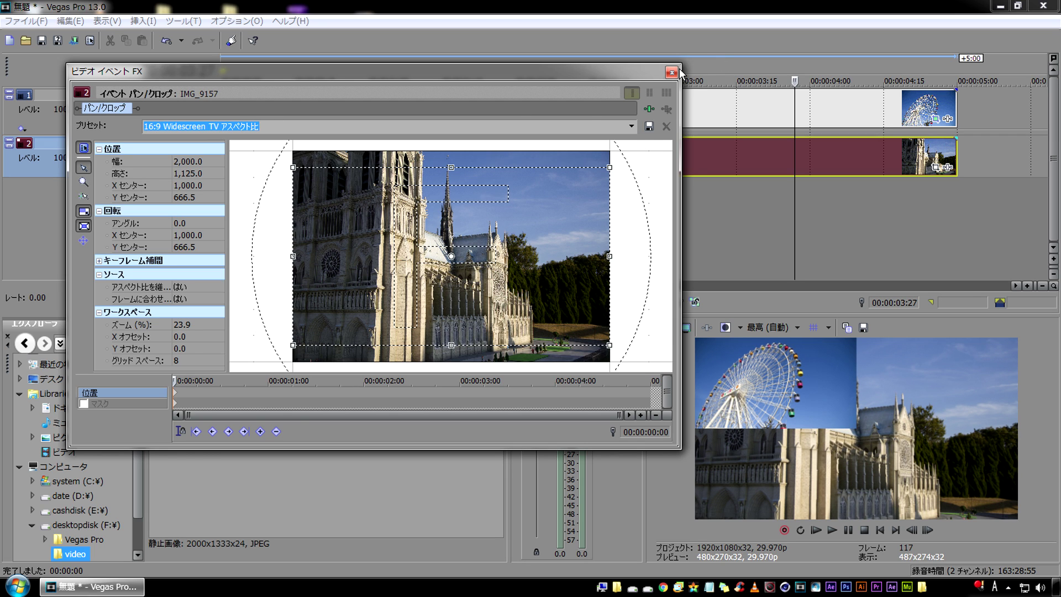
{"action": "left_click", "coordinate": [671, 72]}
{"action": "left_click", "coordinate": [139, 148]}
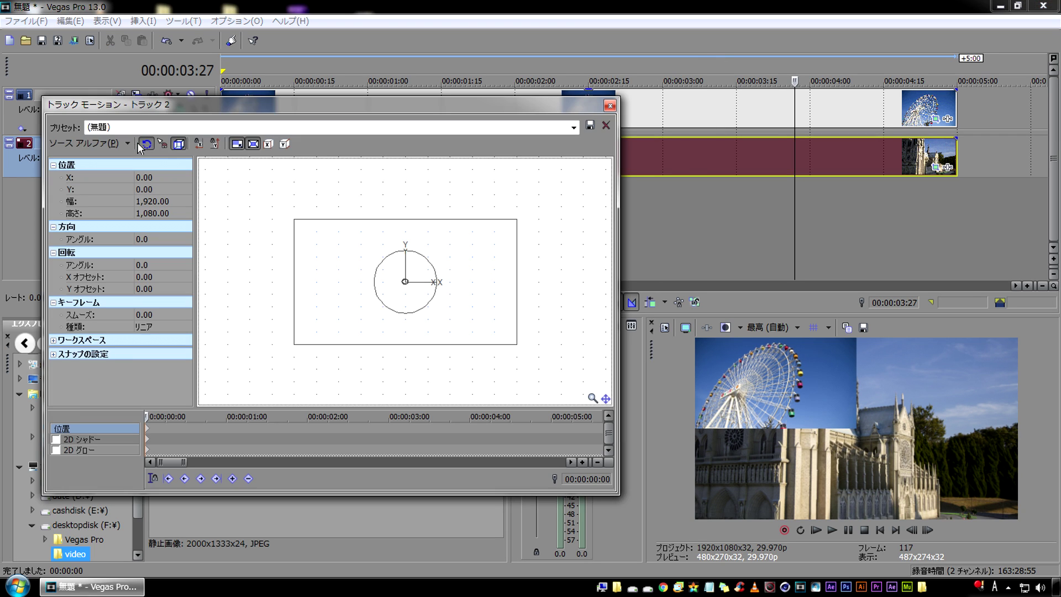
Size track 2 to width 960 at X 480, Y 270, then close Track Motion
{"action": "left_click", "coordinate": [154, 202]}
{"action": "type", "text": "960"}
{"action": "key", "text": "Return"}
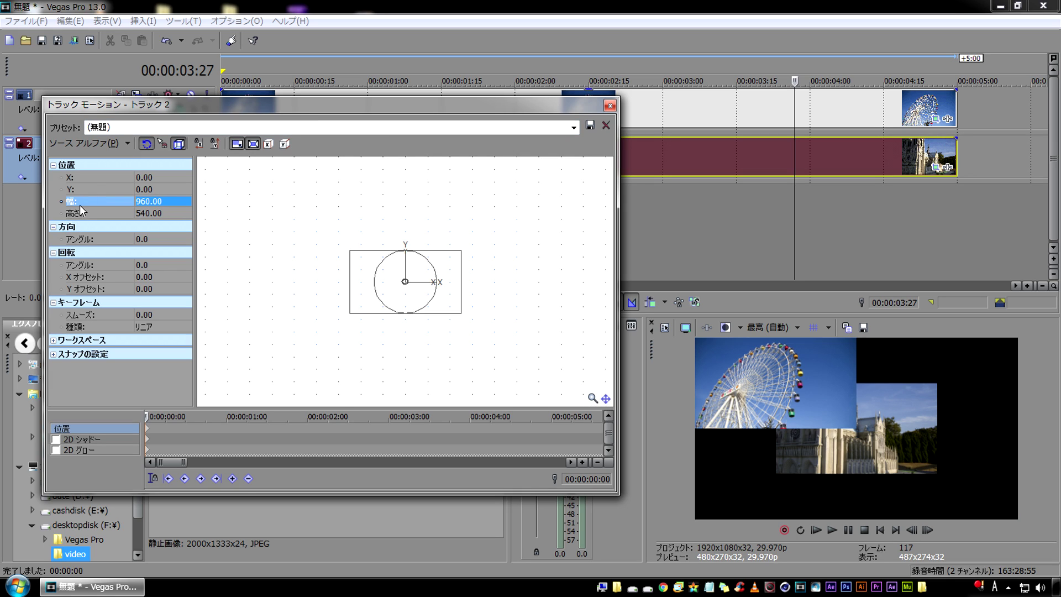
{"action": "left_click", "coordinate": [140, 177]}
{"action": "type", "text": "480"}
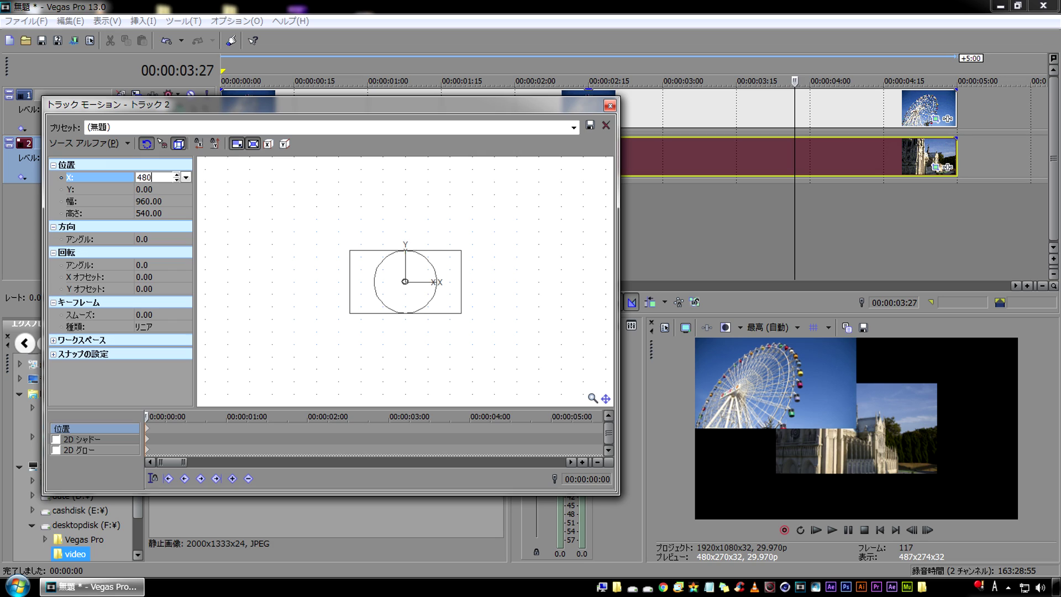
{"action": "key", "text": "Return"}
{"action": "left_click", "coordinate": [159, 189]}
{"action": "type", "text": "2"}
{"action": "key", "text": "Return"}
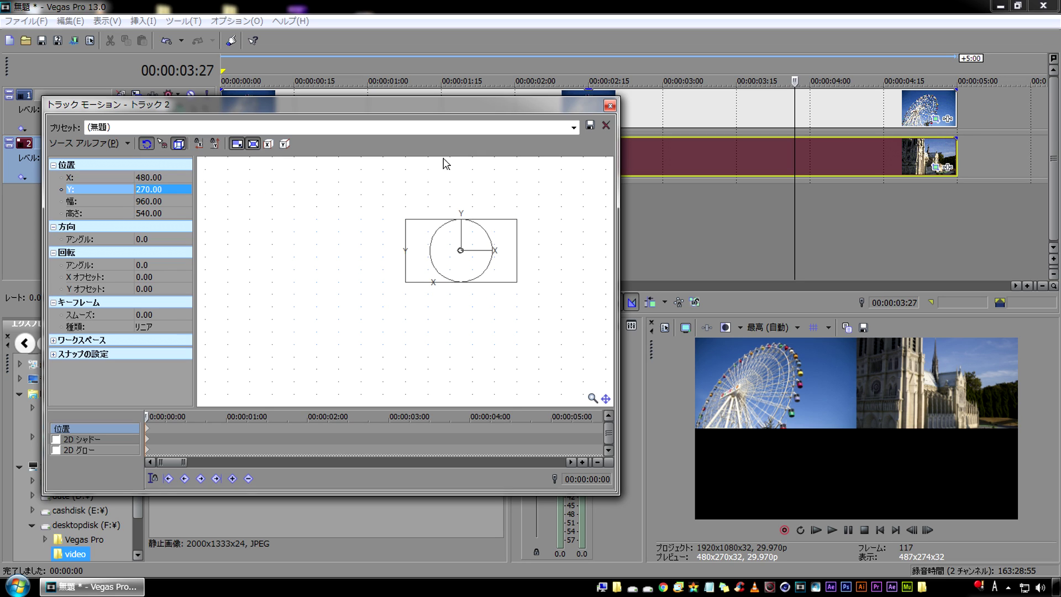
{"action": "left_click", "coordinate": [610, 105]}
Add IMG_9169.jpg, the Great Wall photo, on a new track and apply a Pan/Crop preset
{"action": "mouse_move", "coordinate": [192, 376]}
{"action": "left_mouse_down"}
{"action": "mouse_move", "coordinate": [198, 195]}
{"action": "mouse_move", "coordinate": [169, 214]}
{"action": "left_mouse_up"}
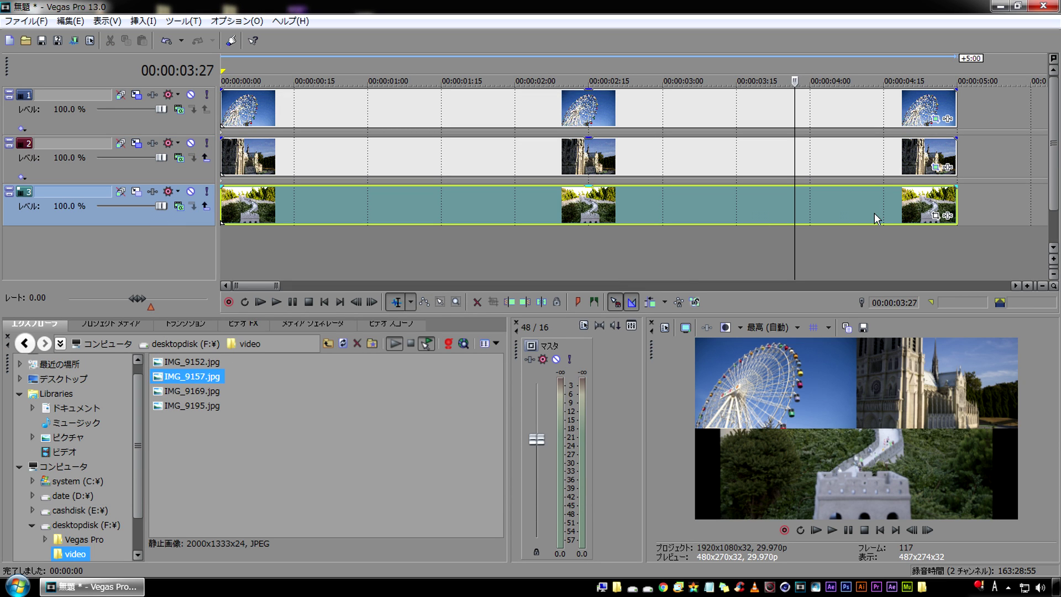
{"action": "left_click", "coordinate": [935, 215]}
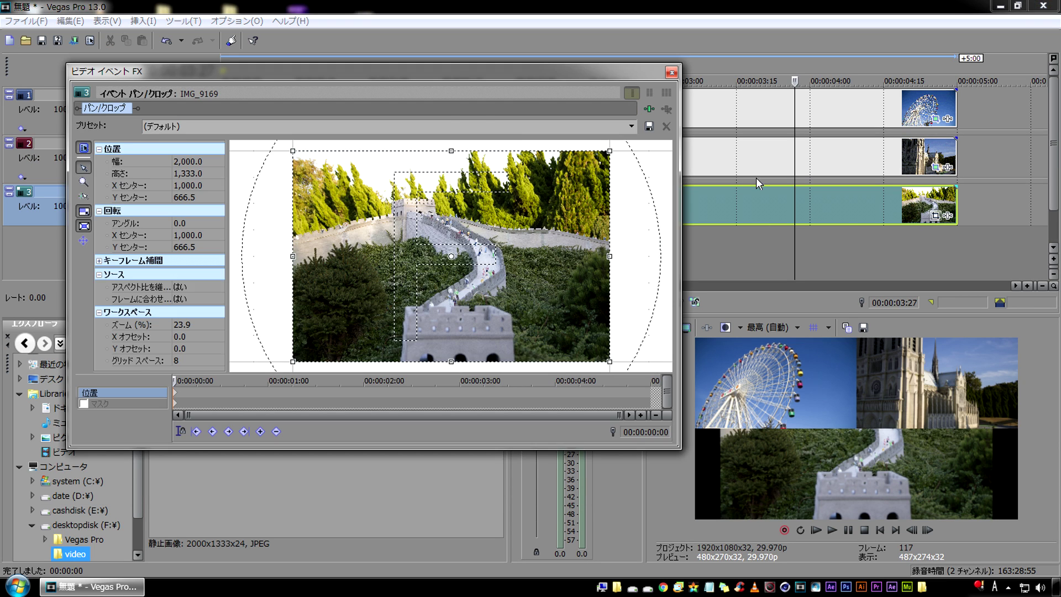
{"action": "left_click", "coordinate": [632, 127]}
{"action": "left_click", "coordinate": [208, 164]}
{"action": "left_click", "coordinate": [672, 72]}
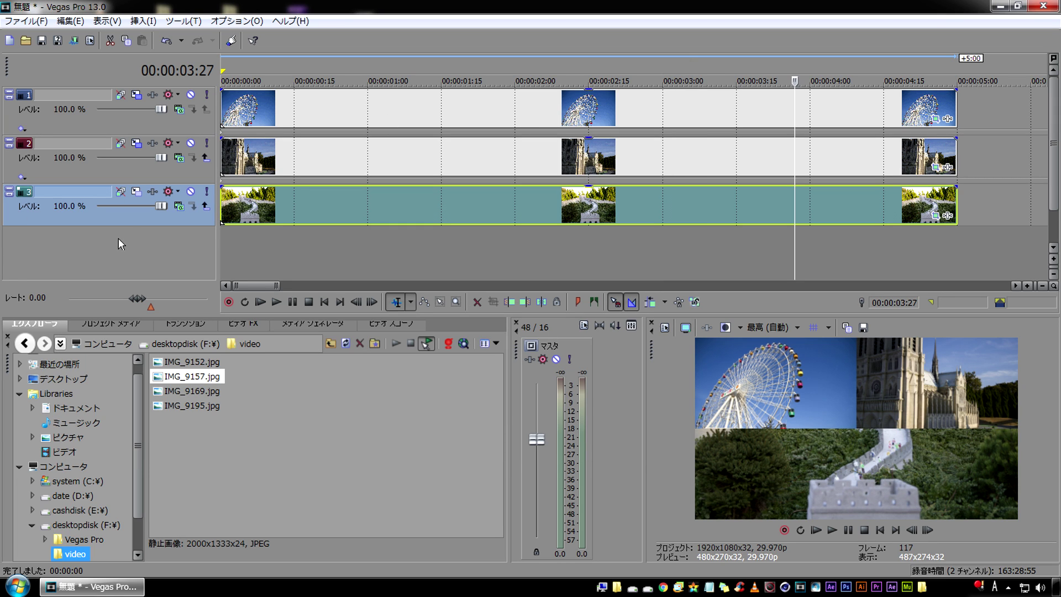
Set track 3's Track Motion to width 960 at X -480, Y -270, then close it
{"action": "left_click", "coordinate": [140, 193]}
{"action": "double_click", "coordinate": [148, 202]}
{"action": "type", "text": "960"}
{"action": "key", "text": "Return"}
{"action": "left_click", "coordinate": [125, 177]}
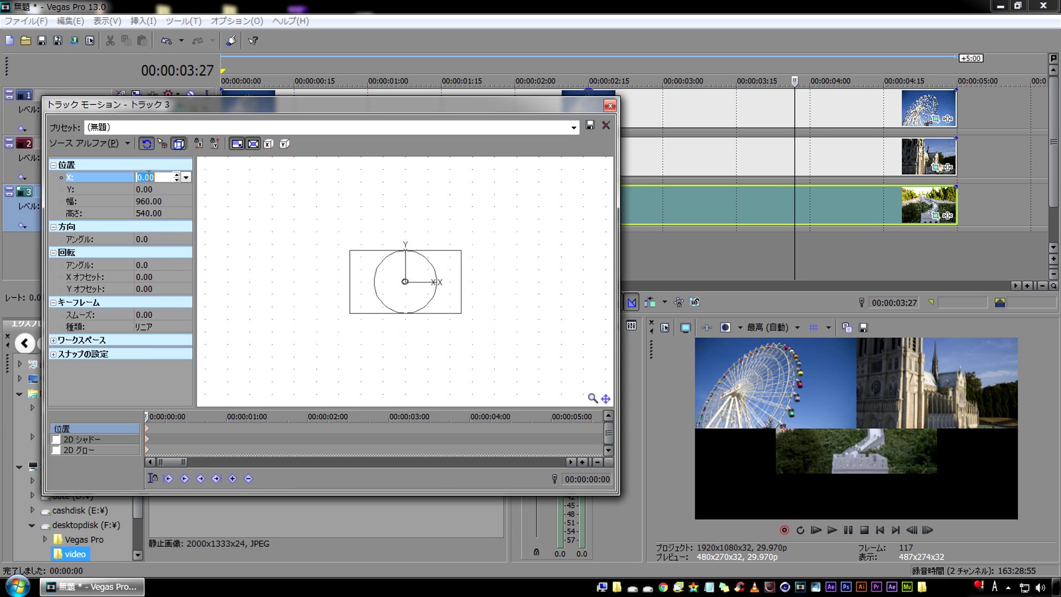
{"action": "type", "text": "-480"}
{"action": "key", "text": "Return"}
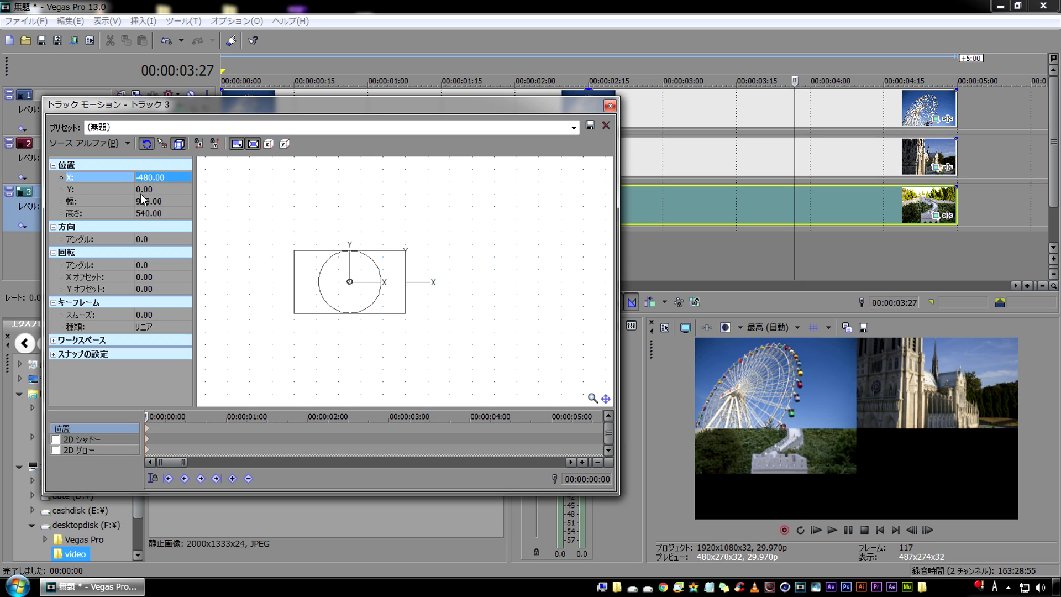
{"action": "left_click", "coordinate": [143, 189]}
{"action": "type", "text": "-270"}
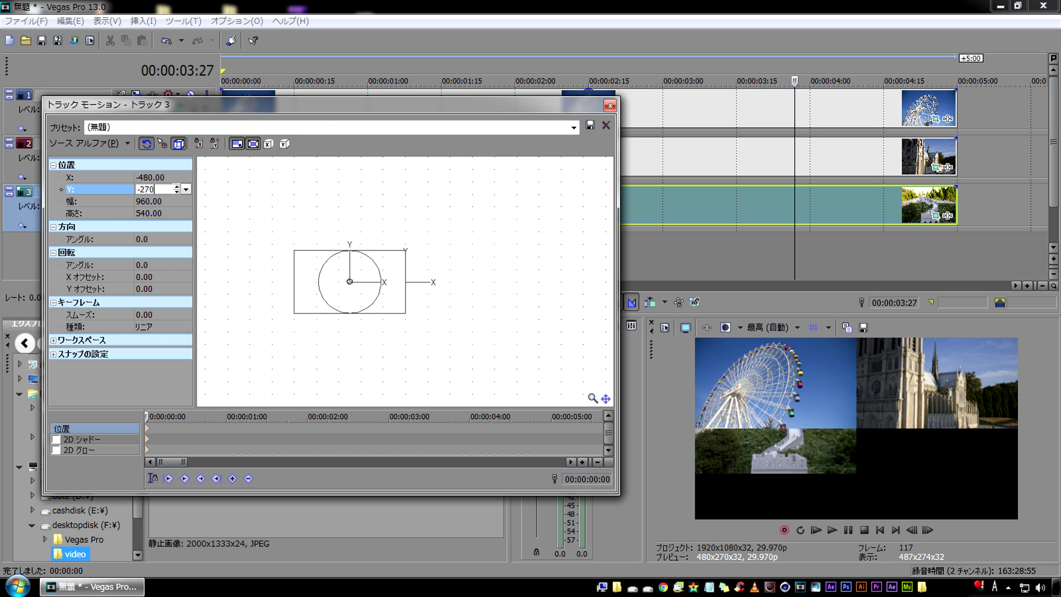
{"action": "key", "text": "Return"}
{"action": "left_click", "coordinate": [609, 106]}
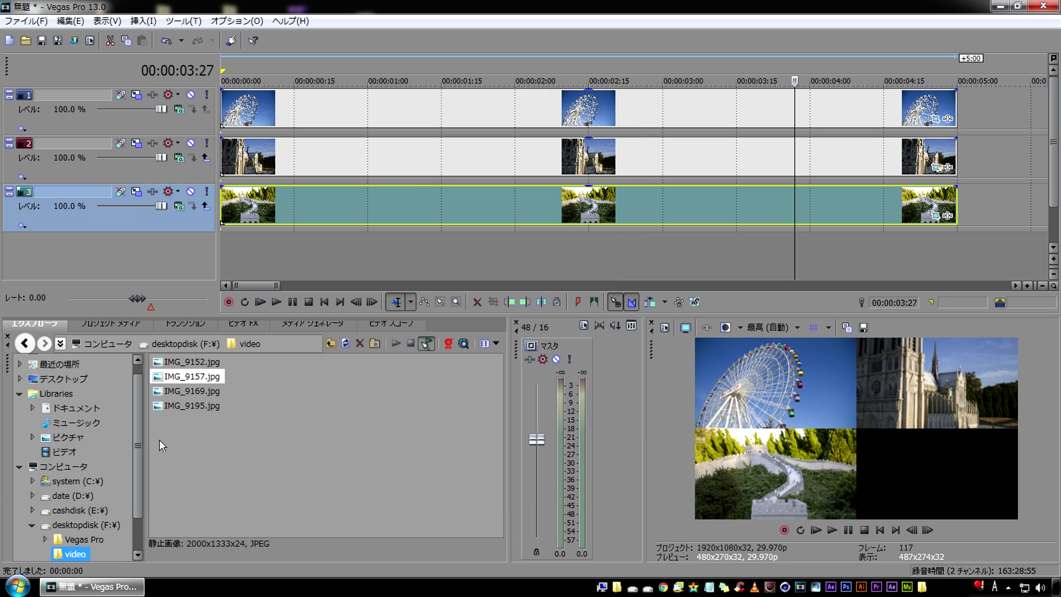
Add the fourth photo on a new track and apply the 1:1 Square Pan/Crop preset
{"action": "mouse_move", "coordinate": [188, 391]}
{"action": "left_mouse_down"}
{"action": "mouse_move", "coordinate": [177, 231]}
{"action": "mouse_move", "coordinate": [168, 256]}
{"action": "left_mouse_up"}
{"action": "left_click", "coordinate": [928, 267]}
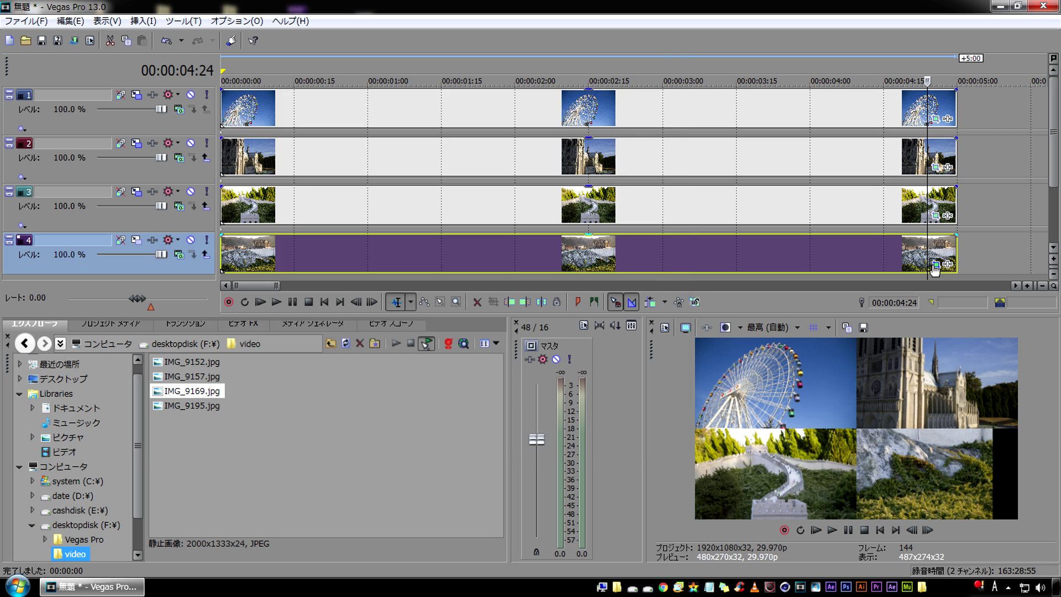
{"action": "left_click", "coordinate": [934, 267]}
{"action": "left_click", "coordinate": [632, 126]}
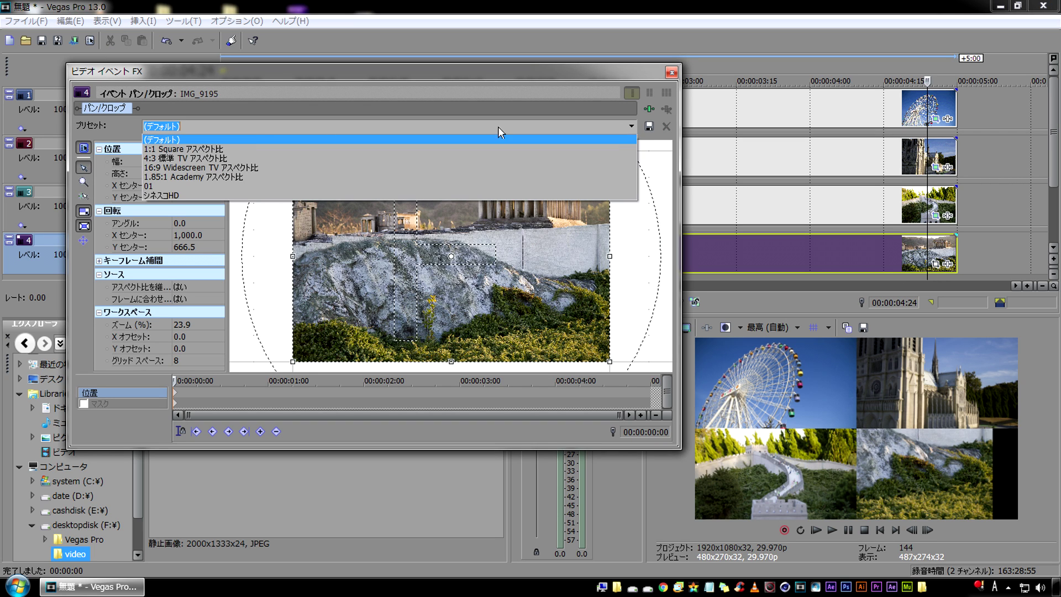
{"action": "left_click", "coordinate": [225, 152]}
{"action": "left_click", "coordinate": [671, 73]}
Set track 4's Track Motion to width 960 at X 480, Y -270, then close it
{"action": "left_click", "coordinate": [122, 242]}
{"action": "left_click", "coordinate": [149, 200]}
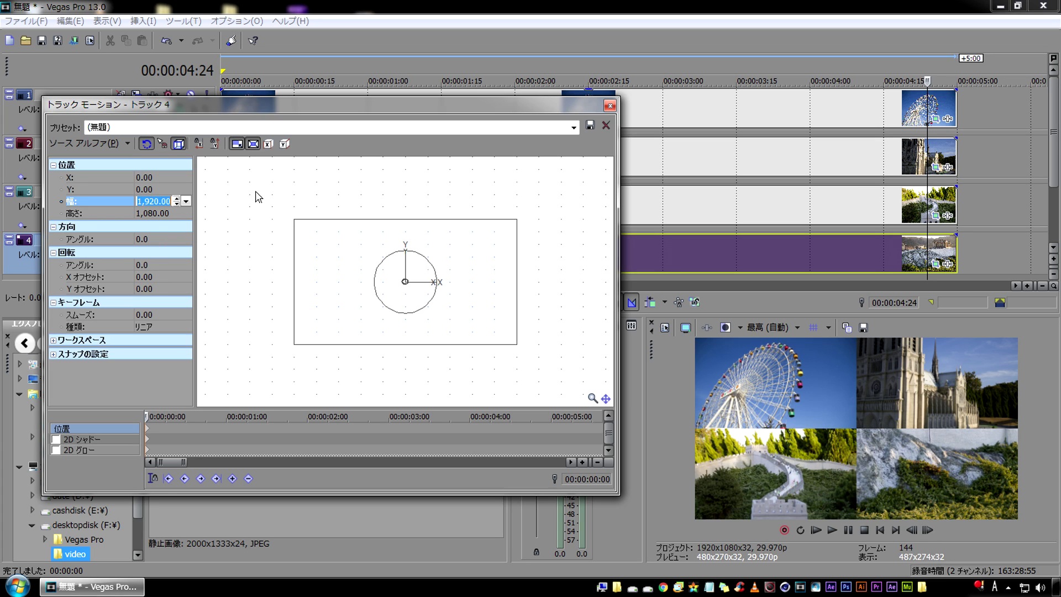
{"action": "type", "text": "960"}
{"action": "key", "text": "Return"}
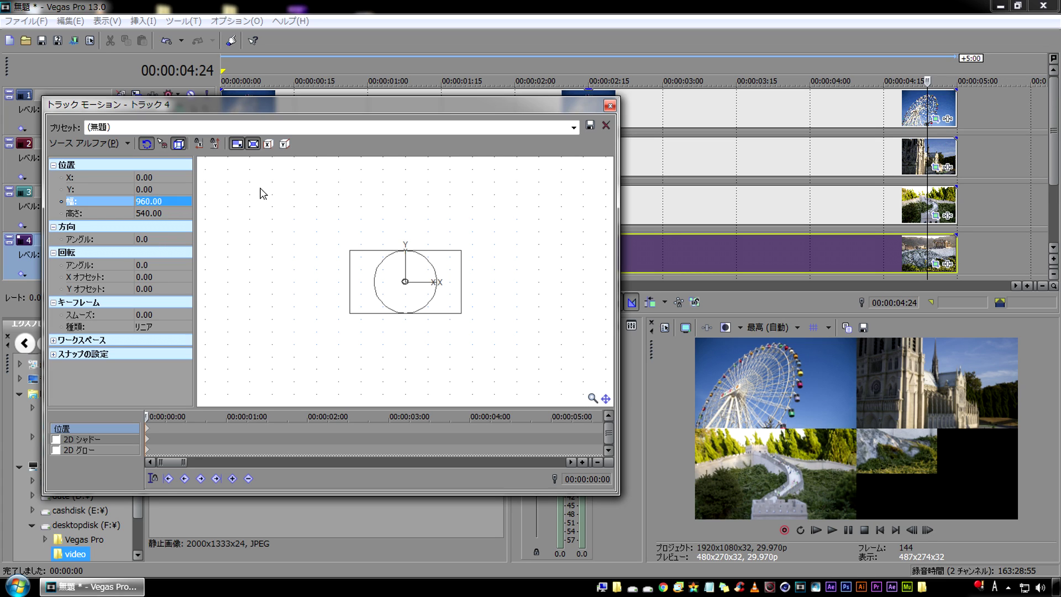
{"action": "left_click", "coordinate": [141, 177]}
{"action": "type", "text": "480"}
{"action": "key", "text": "Return"}
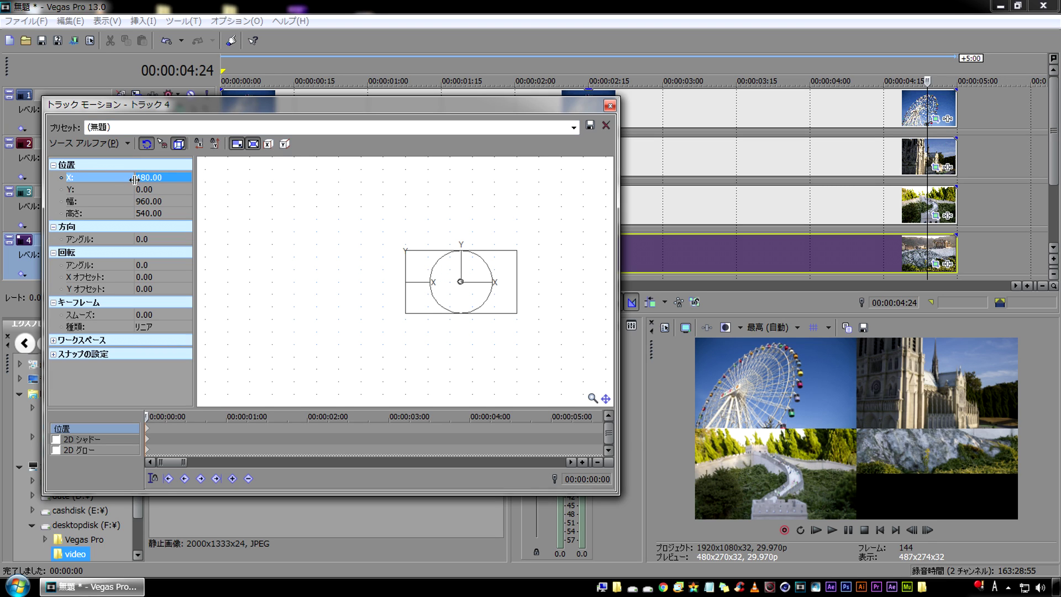
{"action": "left_click", "coordinate": [144, 190]}
{"action": "type", "text": "-27"}
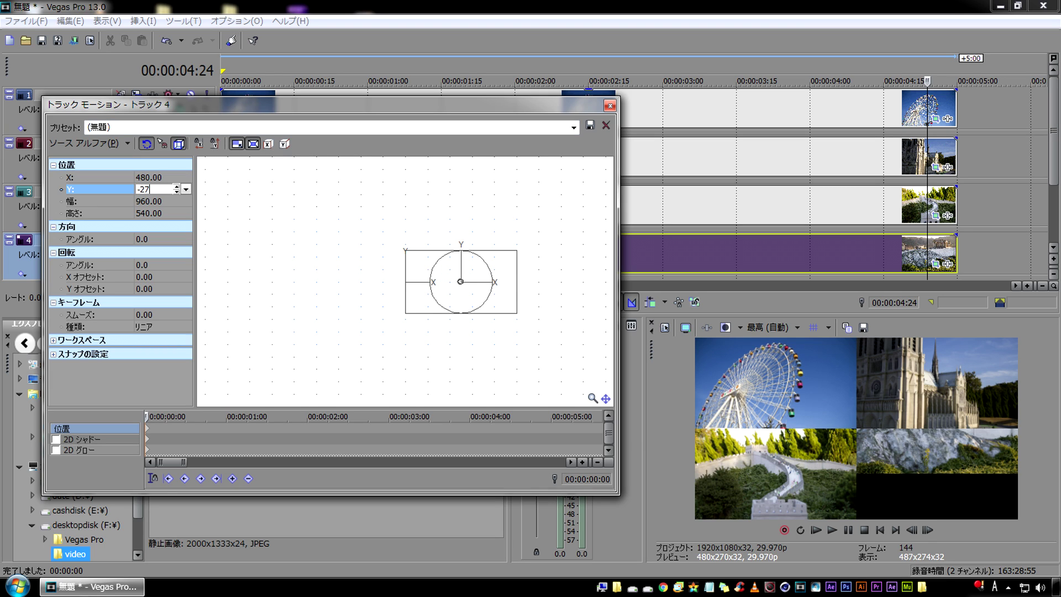
{"action": "type", "text": "0"}
{"action": "key", "text": "Return"}
{"action": "left_click", "coordinate": [609, 105]}
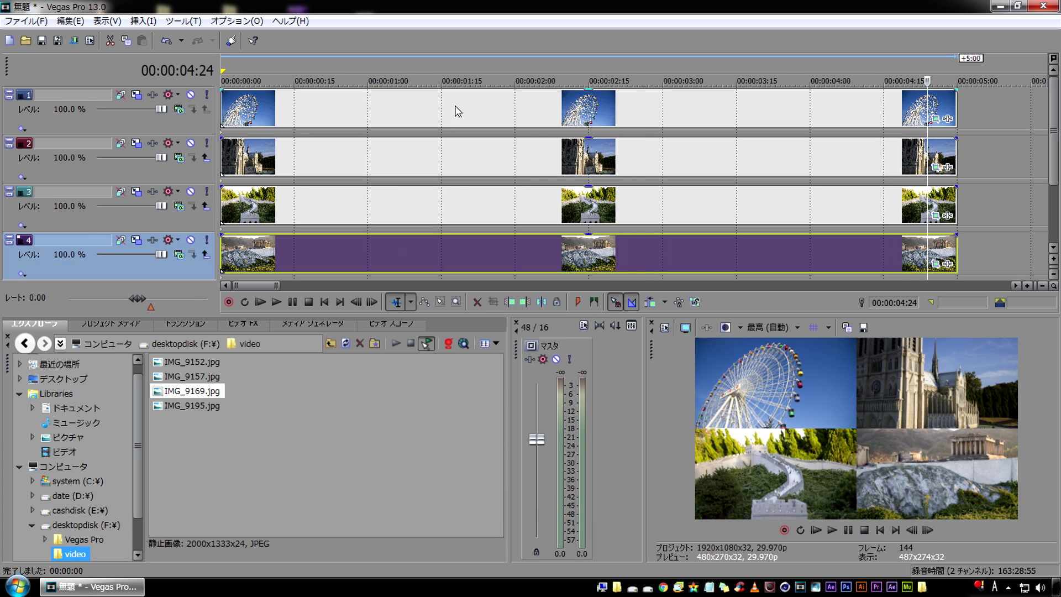
Shrink the track heights, preview the four-photo grid, then open IMG_9152's Event Pan/Crop
{"action": "double_click", "coordinate": [454, 107]}
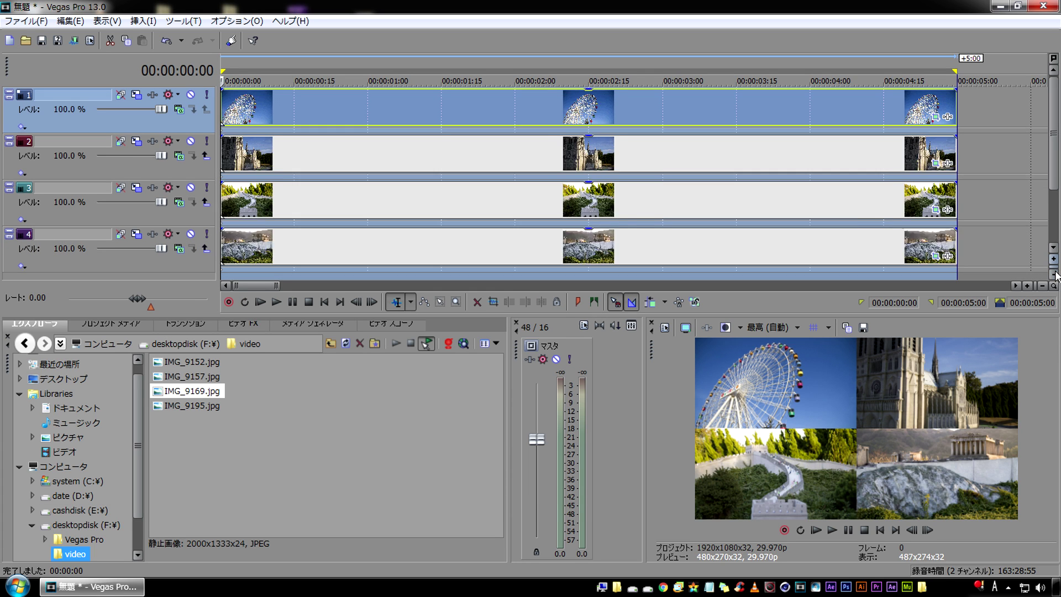
{"action": "key", "text": "ctrl+shift+Up"}
{"action": "key", "text": "Escape"}
{"action": "key", "text": "space"}
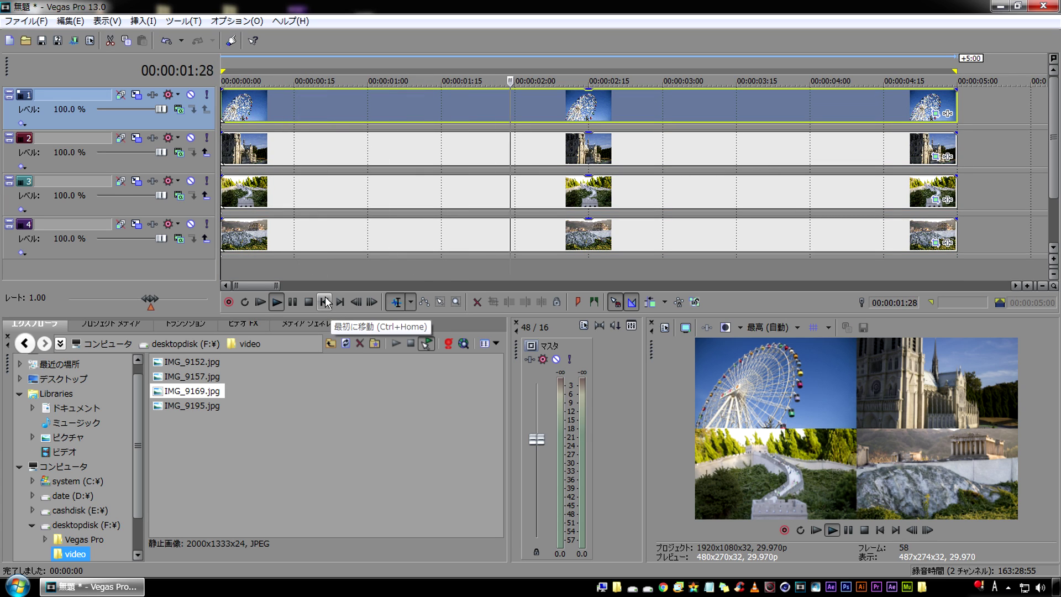
{"action": "left_click", "coordinate": [308, 302]}
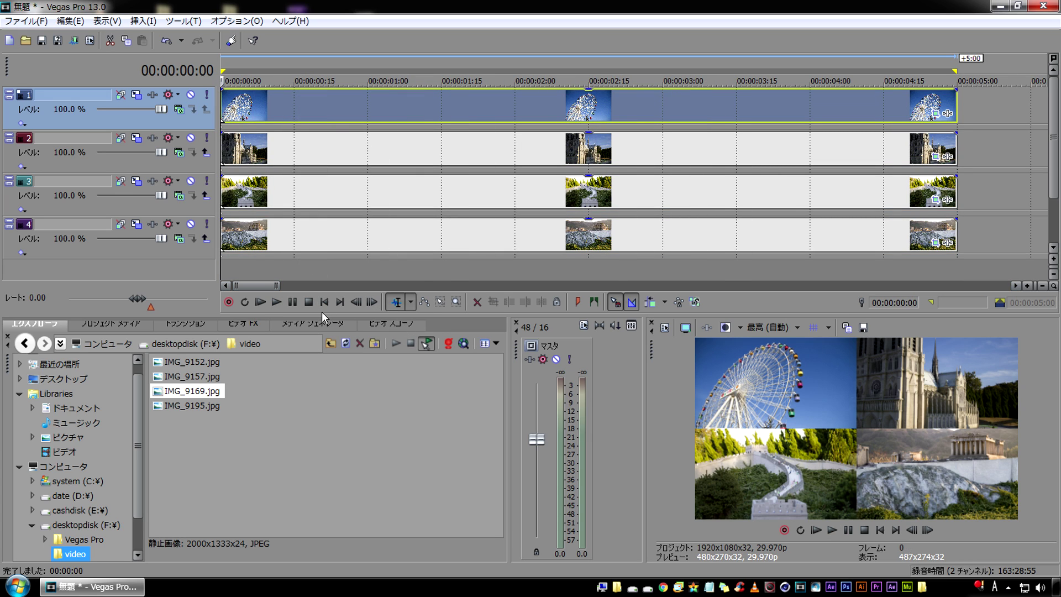
{"action": "left_click", "coordinate": [340, 301]}
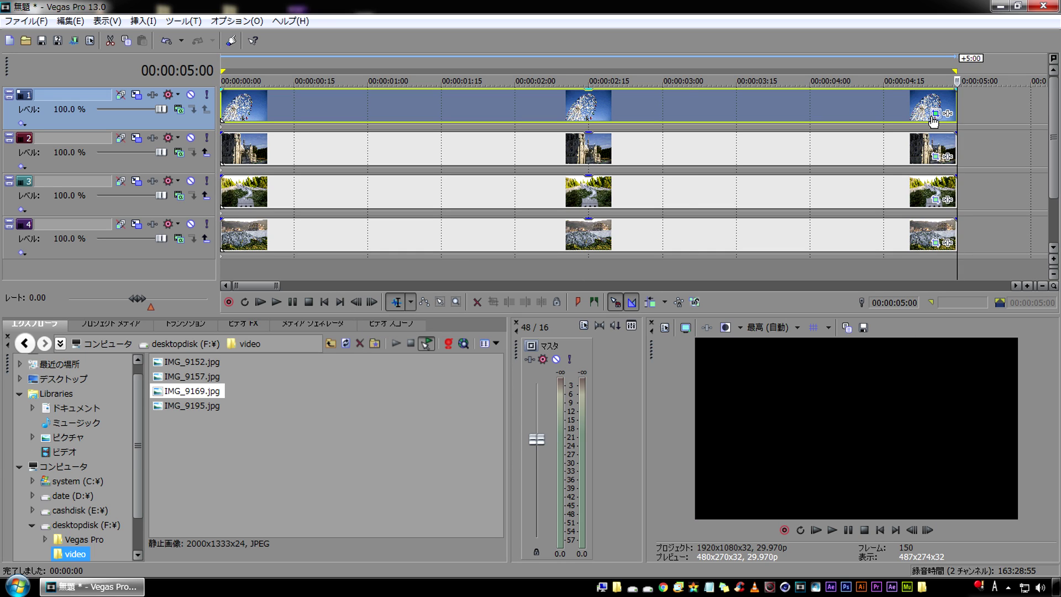
{"action": "left_click", "coordinate": [935, 113]}
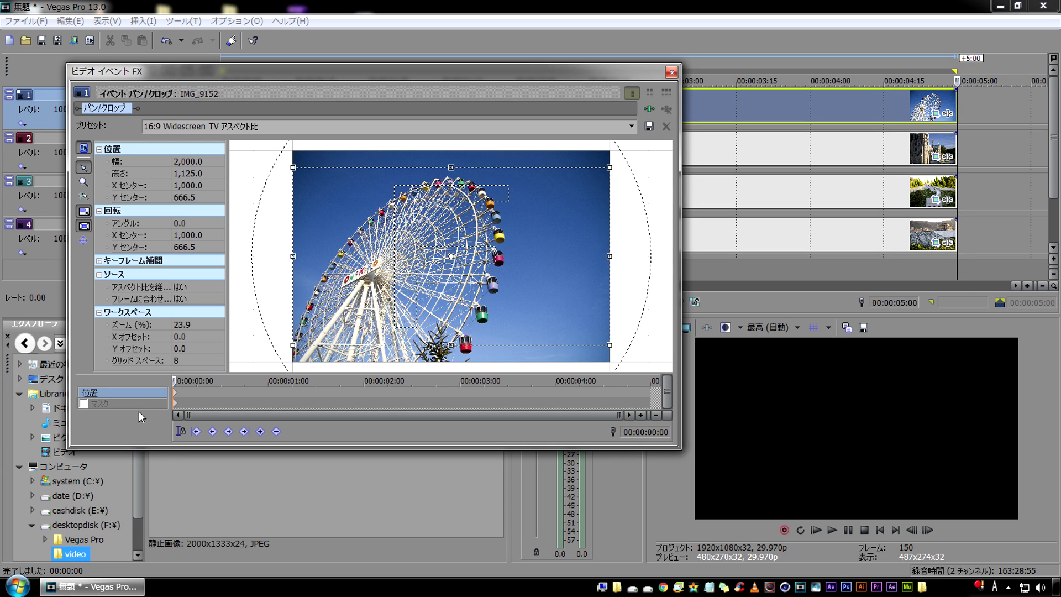
At 00:00:05:00, tighten the Ferris wheel crop to 1,597.8×898.8 and shift it up-left
{"action": "left_click_drag", "start_coordinate": [173, 380], "coordinate": [156, 386]}
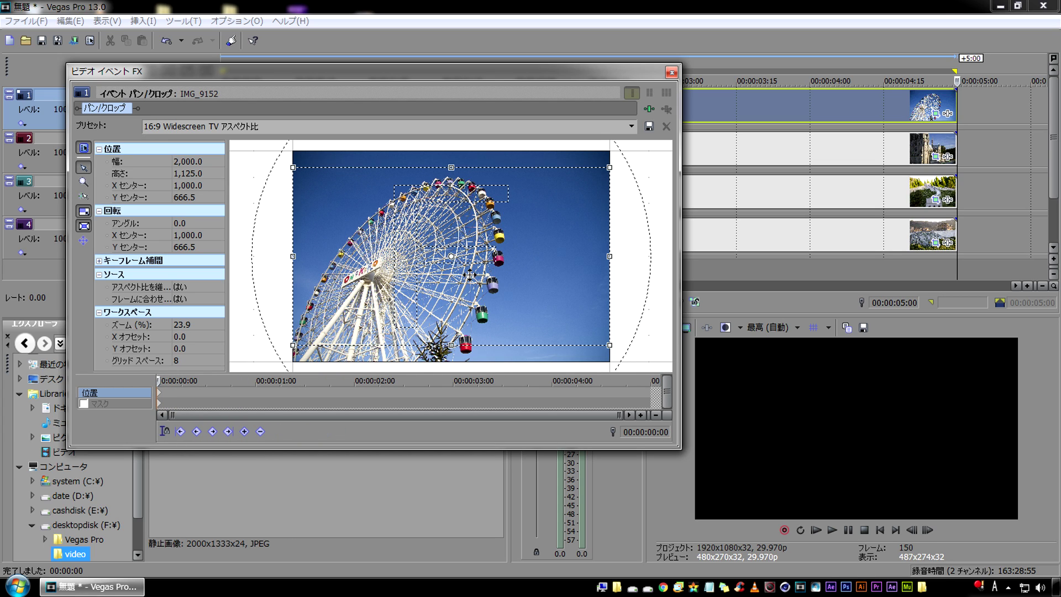
{"action": "left_click_drag", "start_coordinate": [161, 380], "coordinate": [651, 380]}
{"action": "left_click_drag", "start_coordinate": [293, 167], "coordinate": [325, 186]}
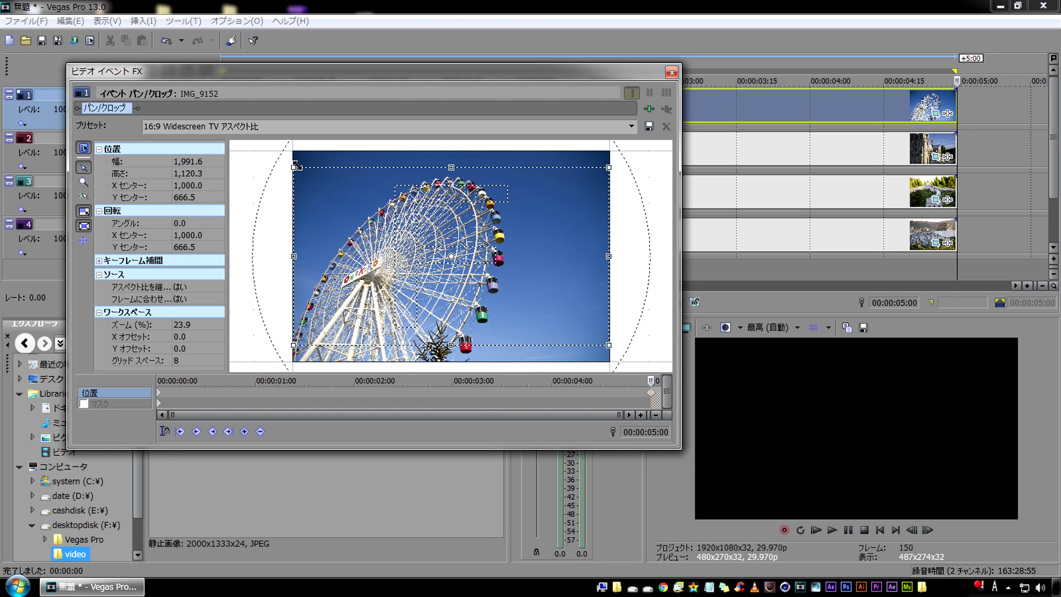
{"action": "left_click_drag", "start_coordinate": [411, 252], "coordinate": [397, 243]}
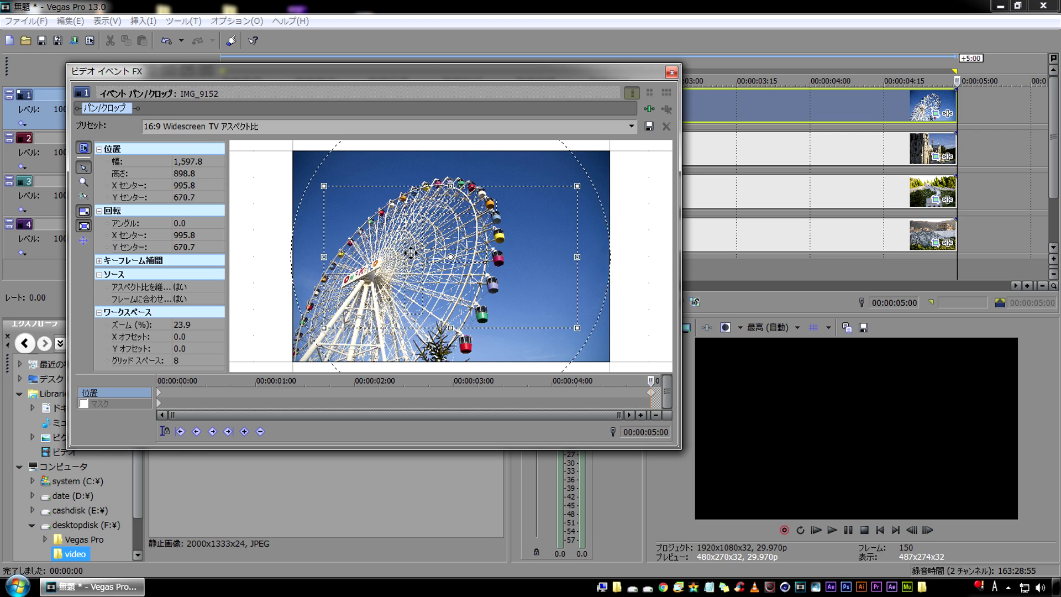
{"action": "left_click", "coordinate": [672, 72]}
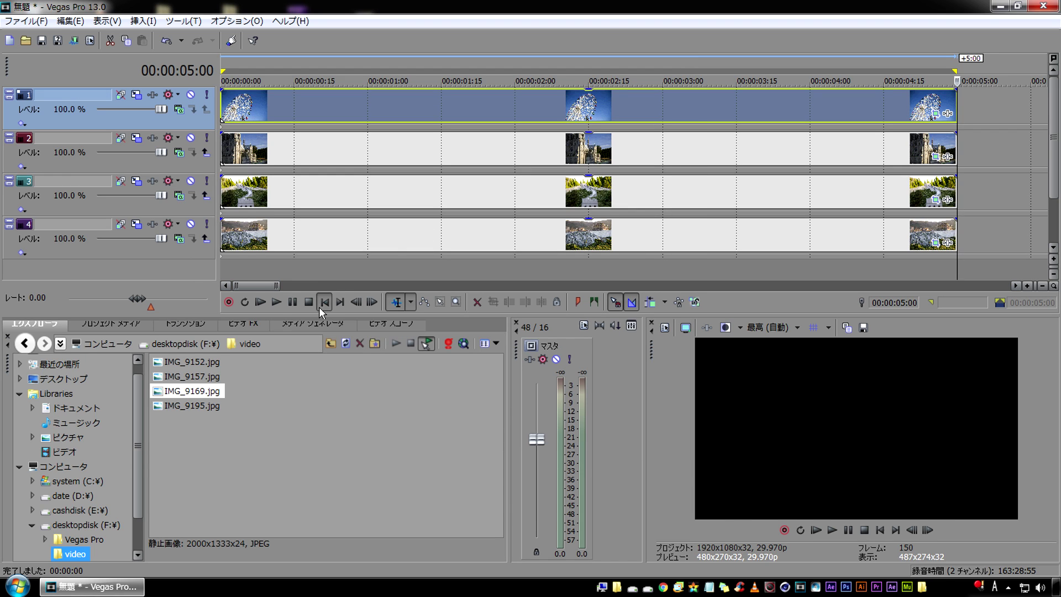
Play back the project briefly to preview the Ferris wheel zoom-in
{"action": "key", "text": "space"}
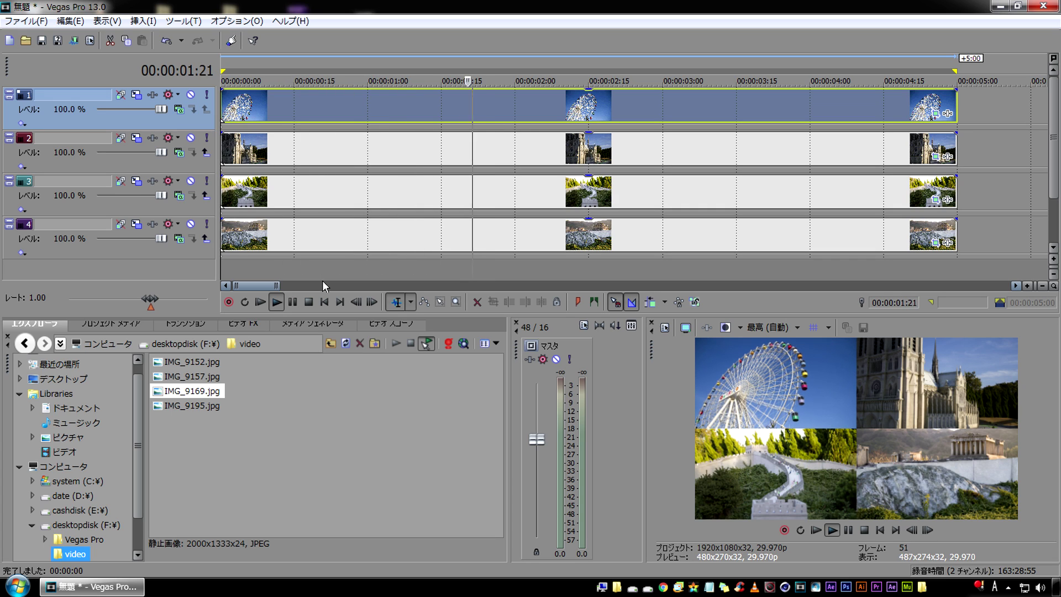
{"action": "key", "text": "space"}
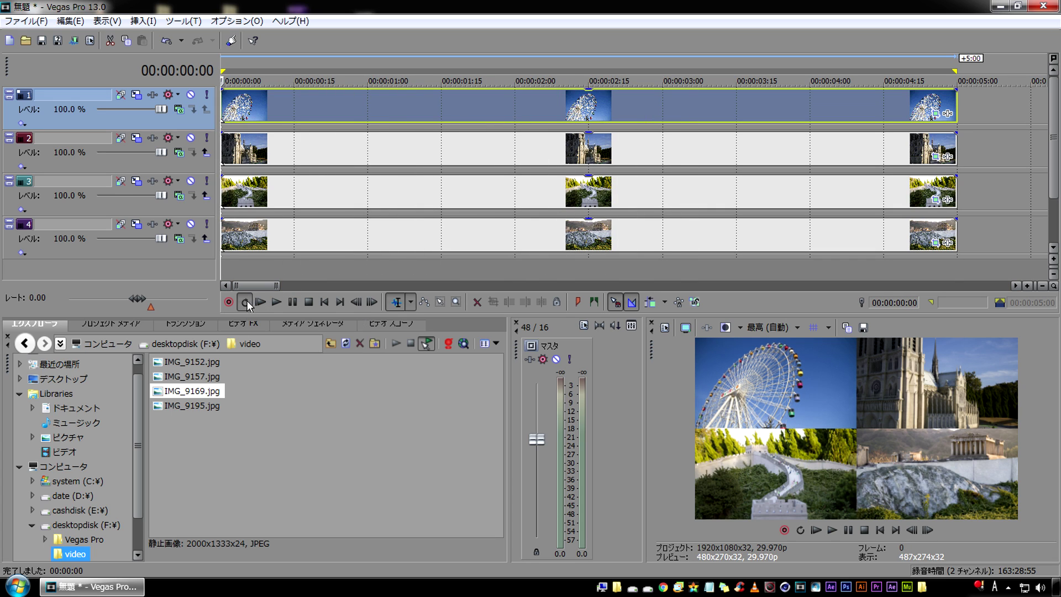
{"action": "double_click", "coordinate": [307, 155]}
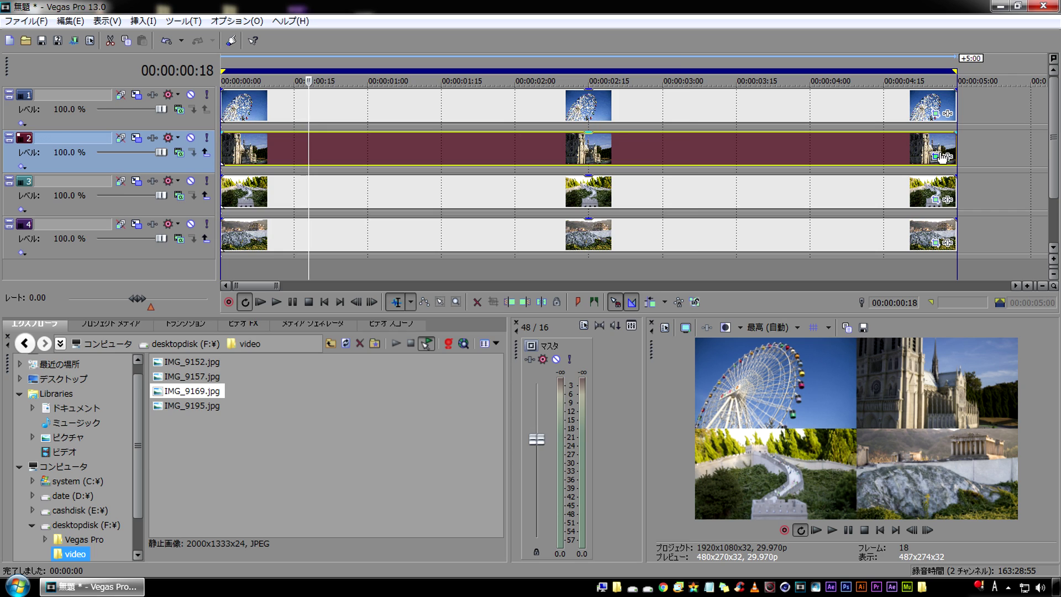
Shrink the cathedral photo's end crop frame and move it right and up
{"action": "left_click", "coordinate": [935, 157]}
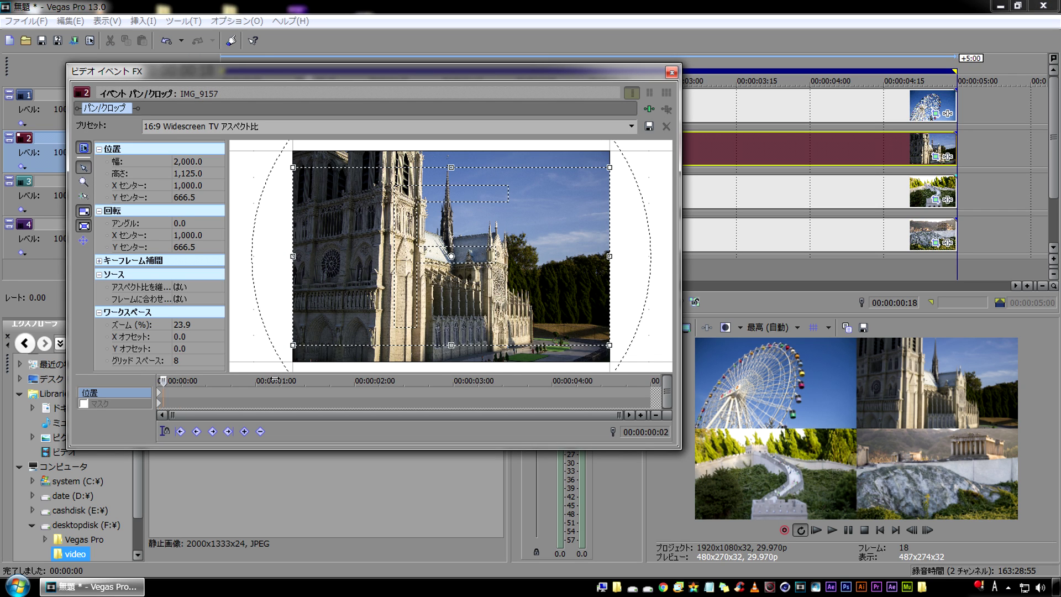
{"action": "left_click_drag", "start_coordinate": [296, 166], "coordinate": [327, 181]}
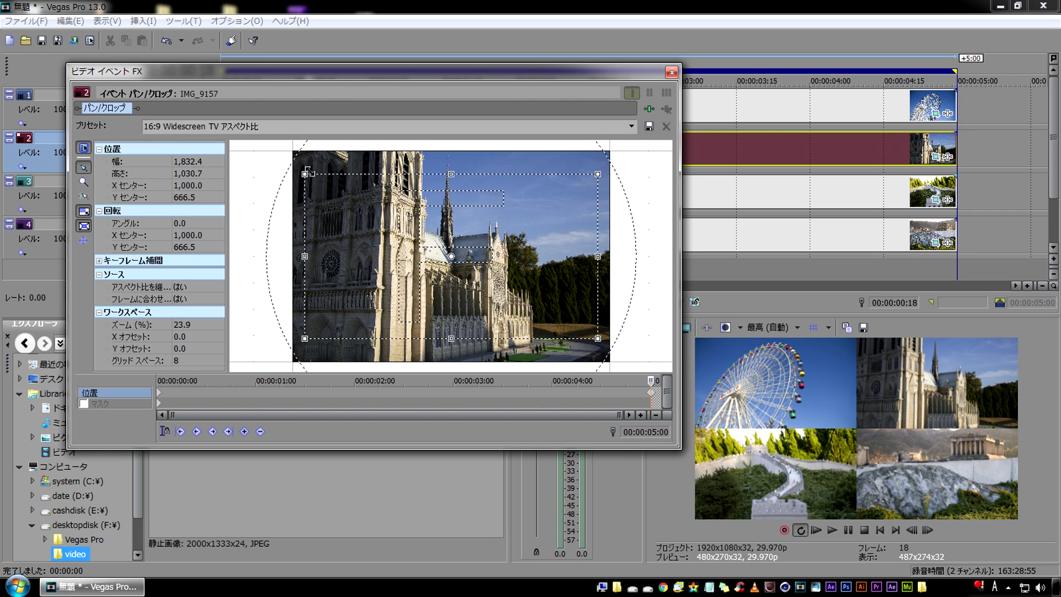
{"action": "left_click_drag", "start_coordinate": [389, 242], "coordinate": [405, 236]}
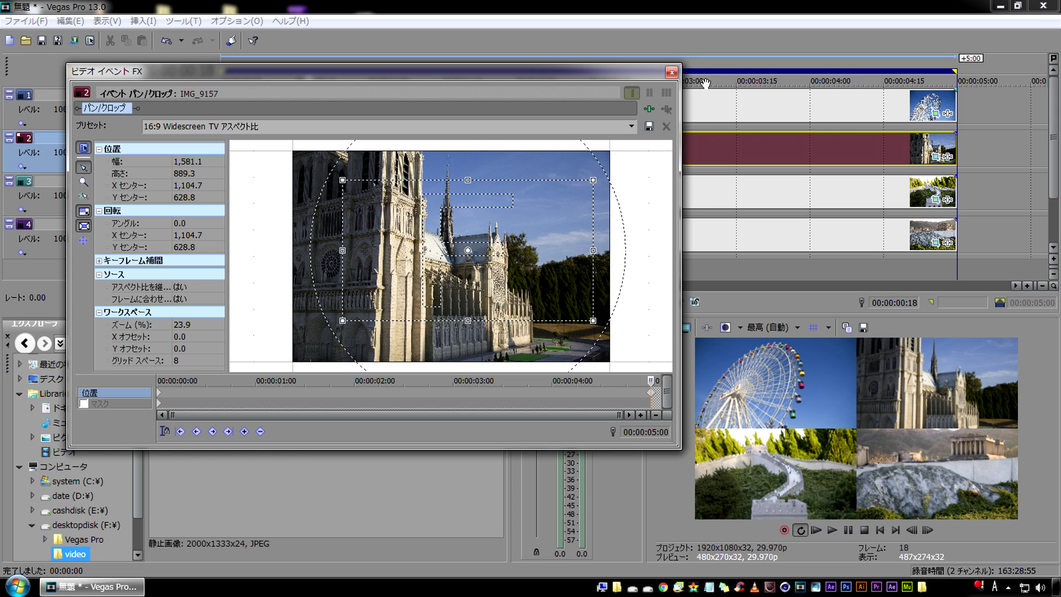
{"action": "left_click", "coordinate": [671, 73]}
Tighten the Great Wall photo's end crop to 1,681.6×945.9
{"action": "left_click", "coordinate": [935, 201]}
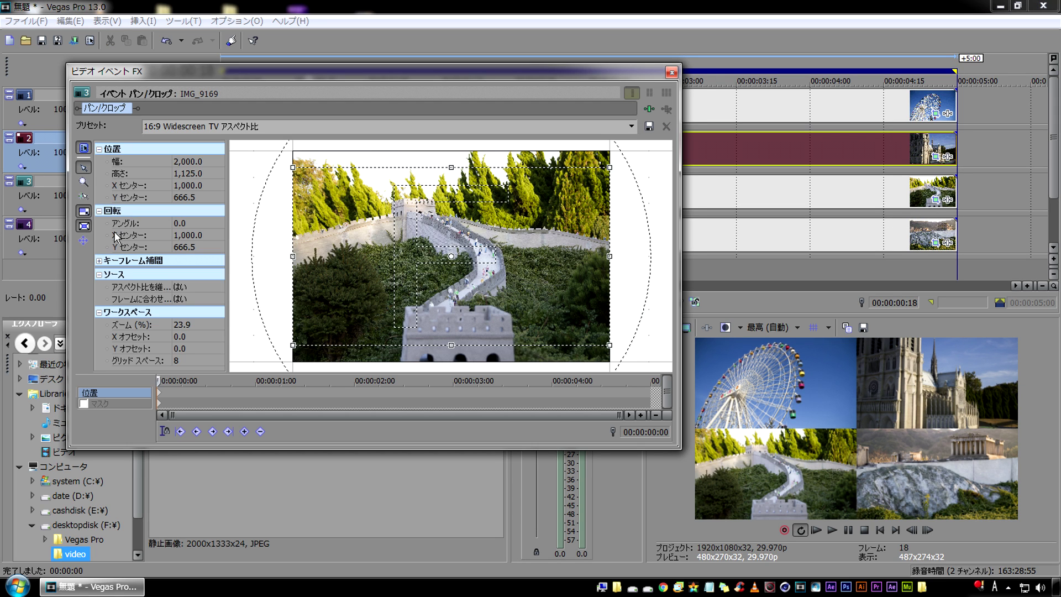
{"action": "left_click", "coordinate": [658, 382]}
{"action": "left_click_drag", "start_coordinate": [293, 164], "coordinate": [319, 173]}
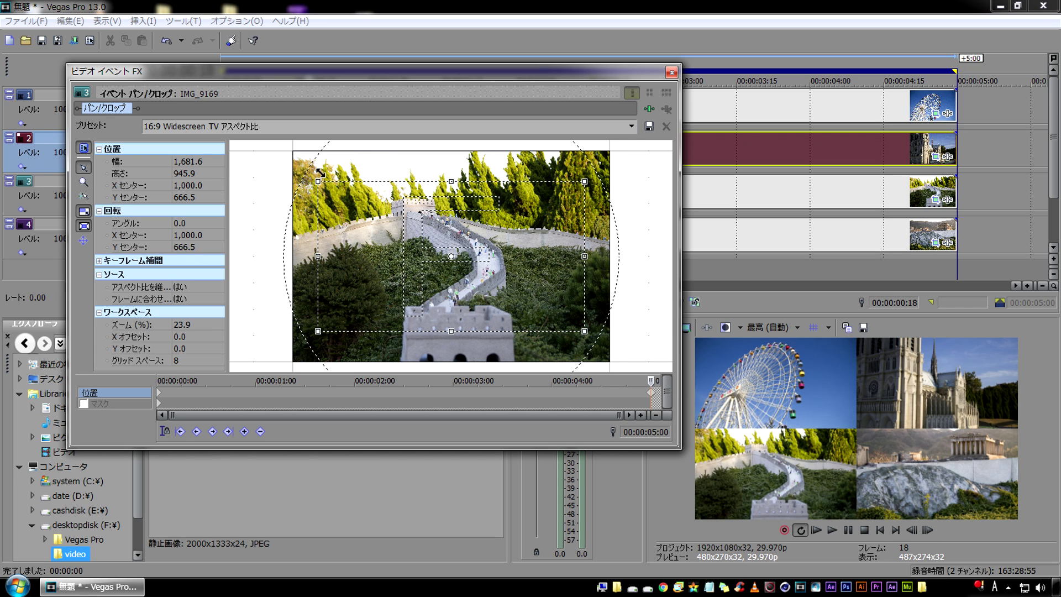
{"action": "left_click", "coordinate": [671, 73]}
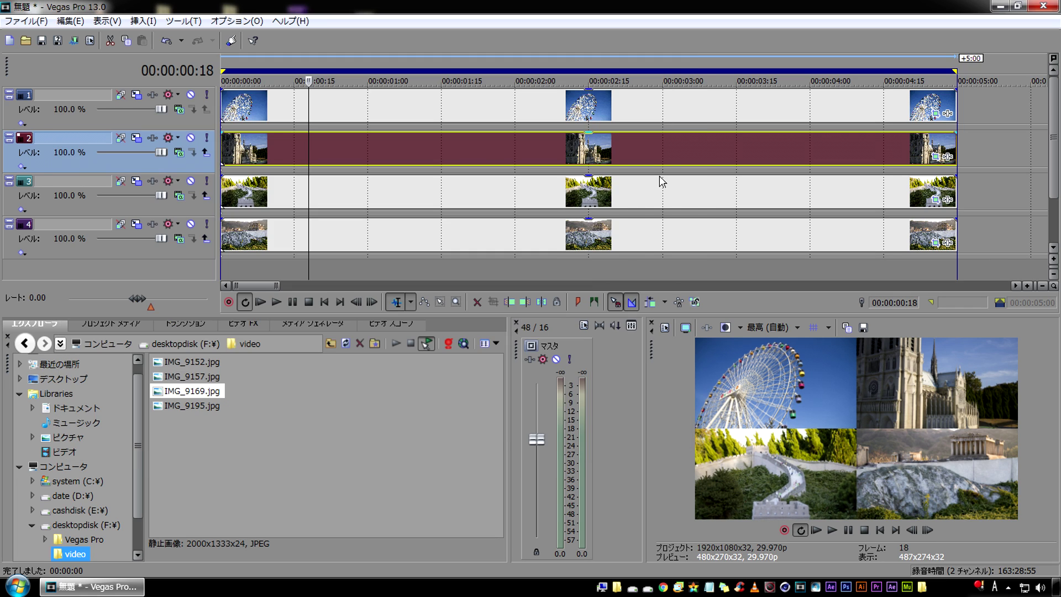
At 00:00:05:00, tighten the temple-ruins crop to 1,656.5×931.8, nudged up and right
{"action": "left_click", "coordinate": [938, 244]}
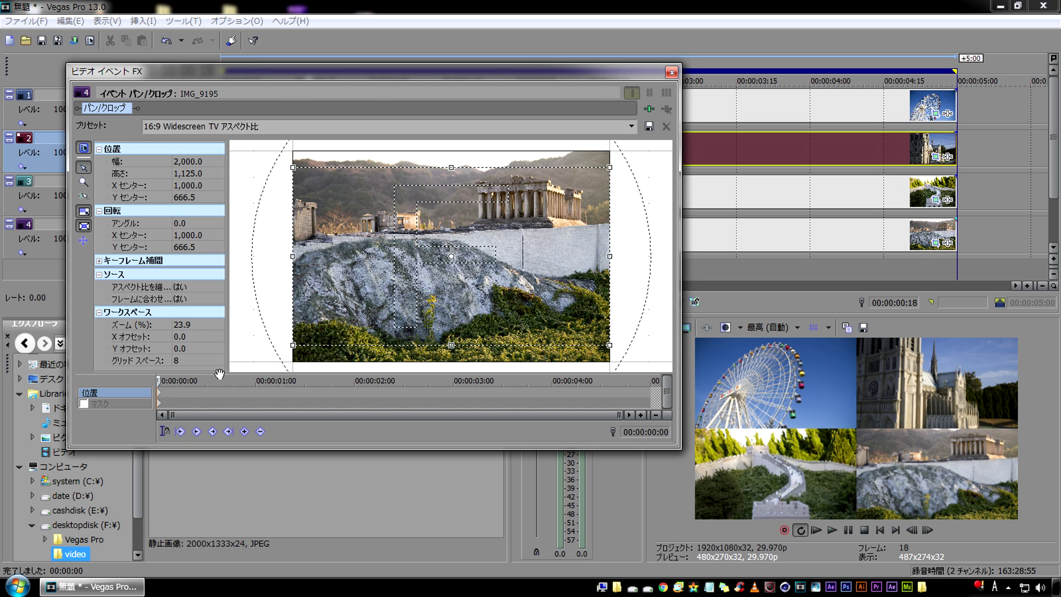
{"action": "left_click_drag", "start_coordinate": [194, 383], "coordinate": [694, 375]}
{"action": "left_click_drag", "start_coordinate": [296, 168], "coordinate": [323, 182]}
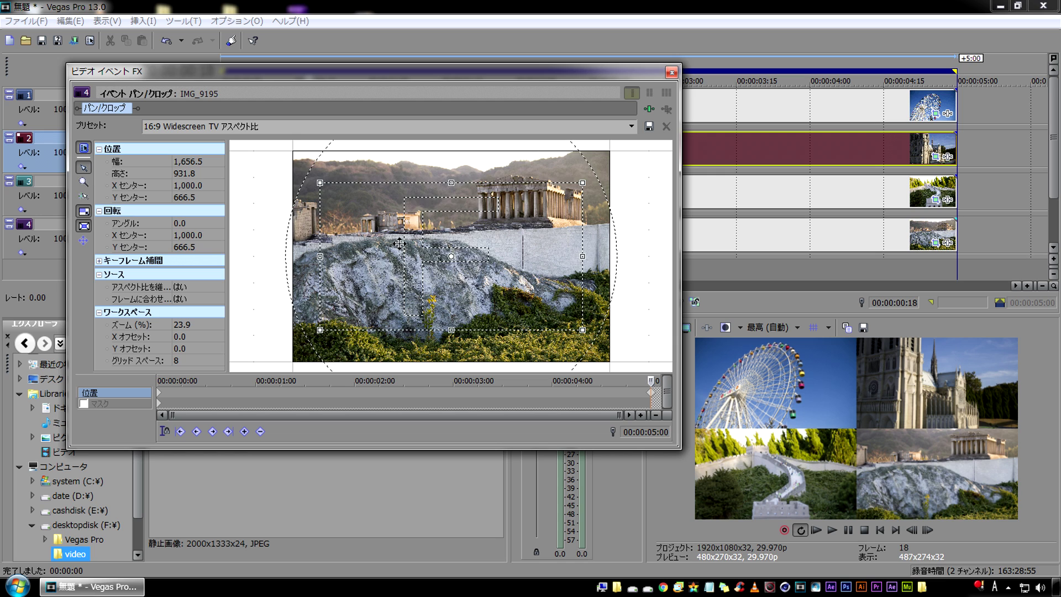
{"action": "left_click_drag", "start_coordinate": [451, 243], "coordinate": [468, 217]}
{"action": "left_click", "coordinate": [673, 72]}
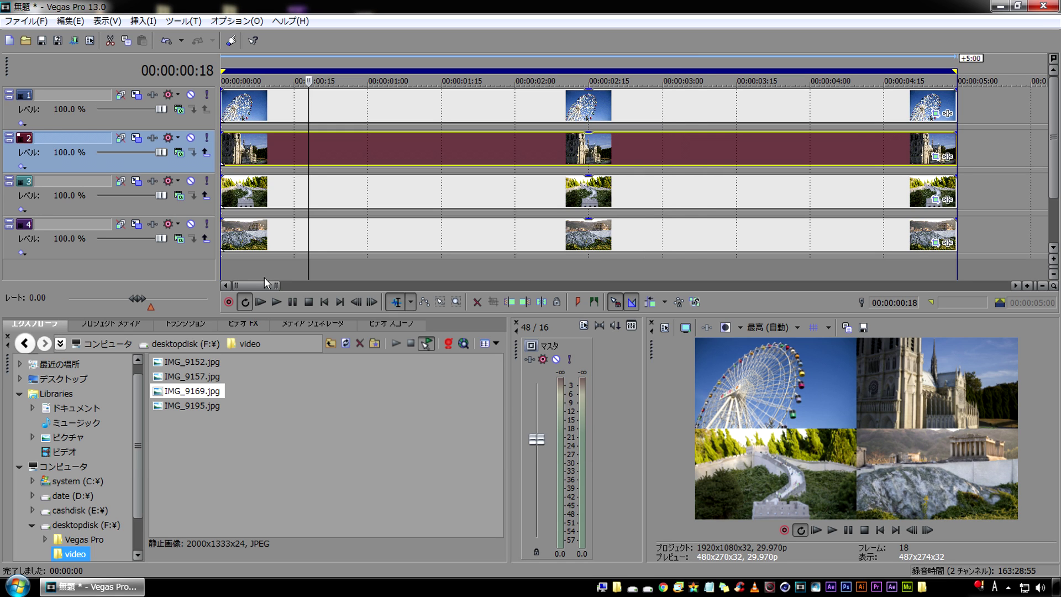
Play the four-photo grid from the project start to review all zoom-ins
{"action": "left_click", "coordinate": [326, 302]}
{"action": "key", "text": "space"}
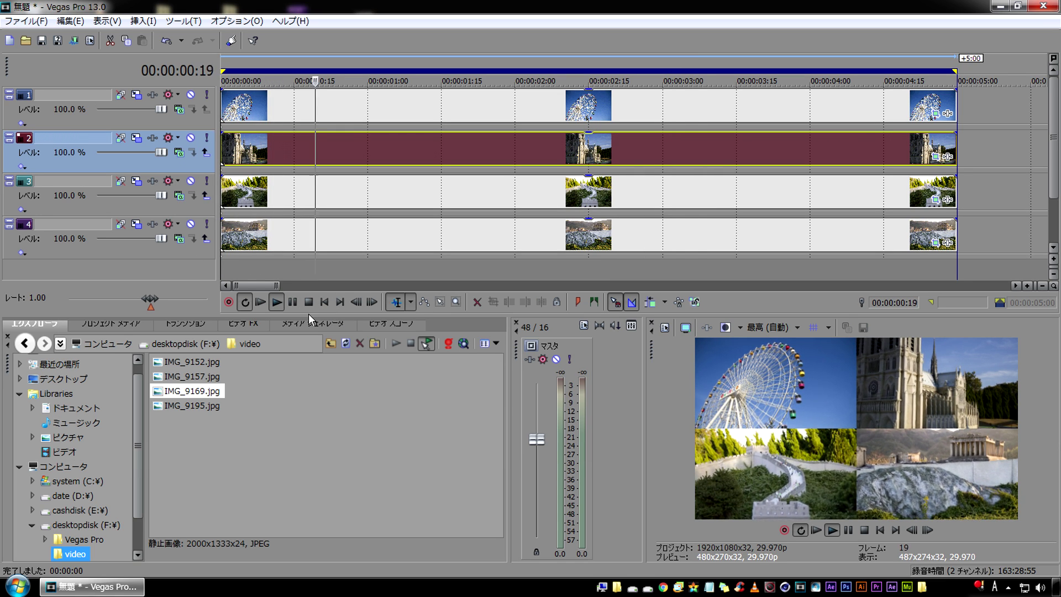